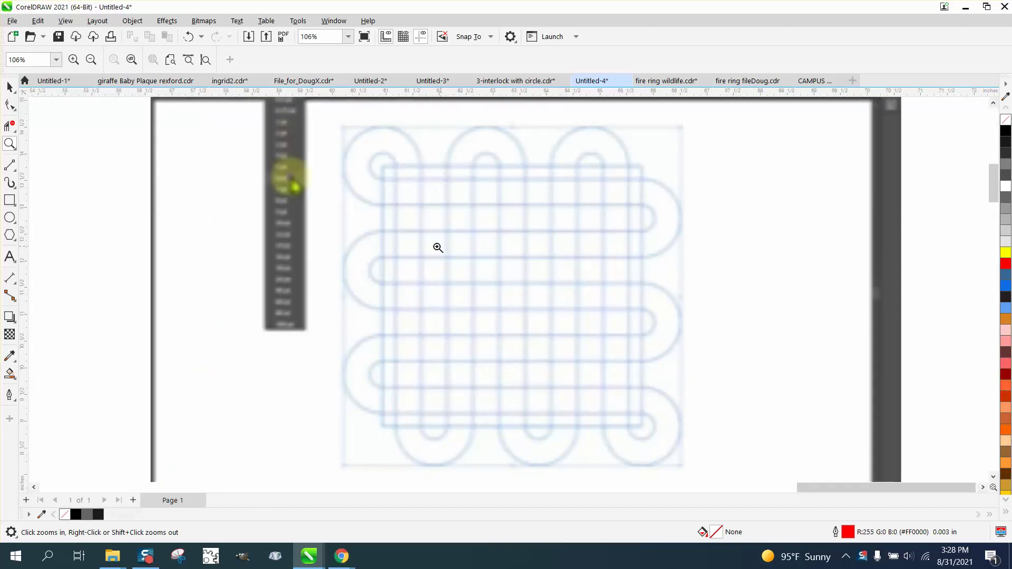
Step: Draw a tall rectangle about 2.15 by 7 inches in the empty area beside the outlined knot
{"action": "scroll", "coordinate": [568, 368], "scroll_direction": "down", "scroll_amount": 5}
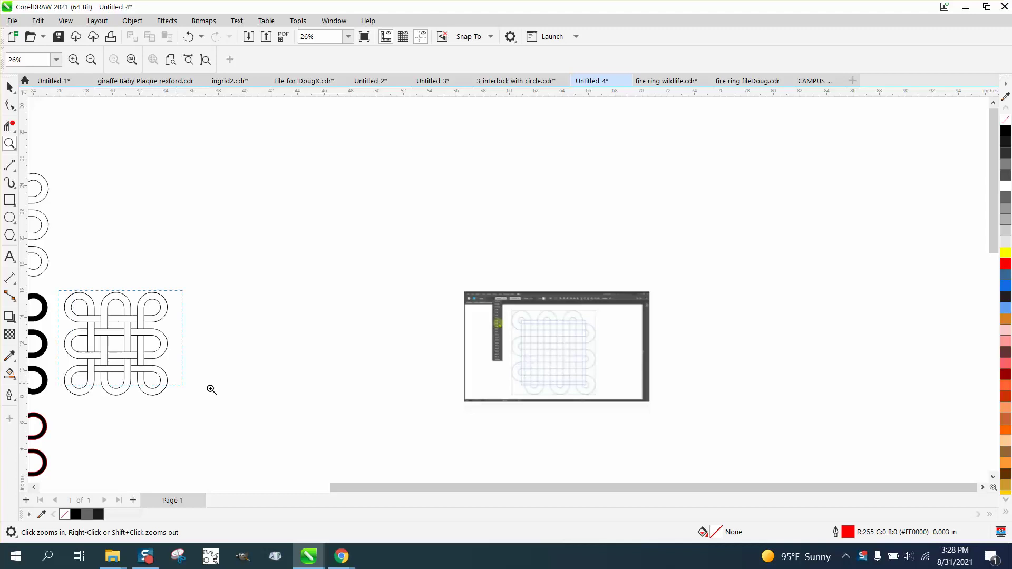
{"action": "scroll", "coordinate": [226, 386], "scroll_direction": "up", "scroll_amount": 4}
{"action": "scroll", "coordinate": [197, 330], "scroll_direction": "down", "scroll_amount": 2}
{"action": "scroll", "coordinate": [191, 314], "scroll_direction": "down", "scroll_amount": 1}
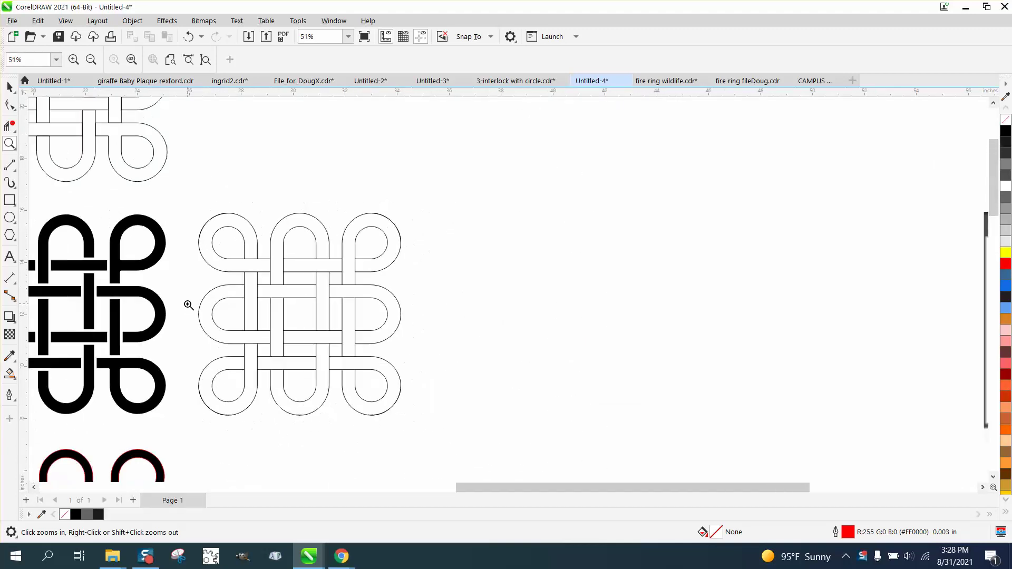
{"action": "left_click", "coordinate": [9, 200]}
{"action": "left_click_drag", "start_coordinate": [583, 206], "coordinate": [638, 388]}
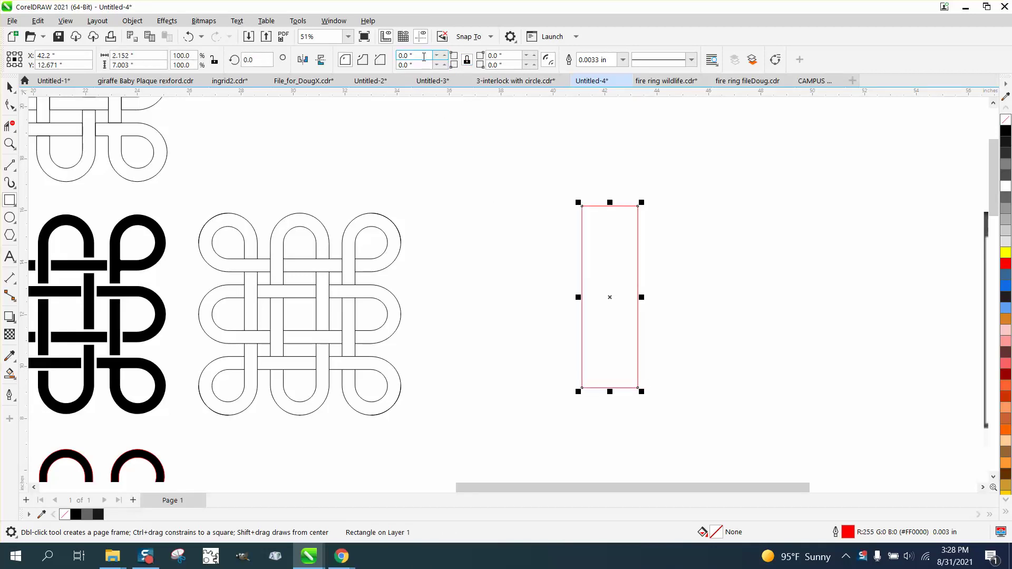
Step: Round all corners of the rectangle with a 3-inch radius
{"action": "left_click_drag", "start_coordinate": [422, 56], "coordinate": [318, 69]}
{"action": "type", "text": "3"}
{"action": "key", "text": "Return"}
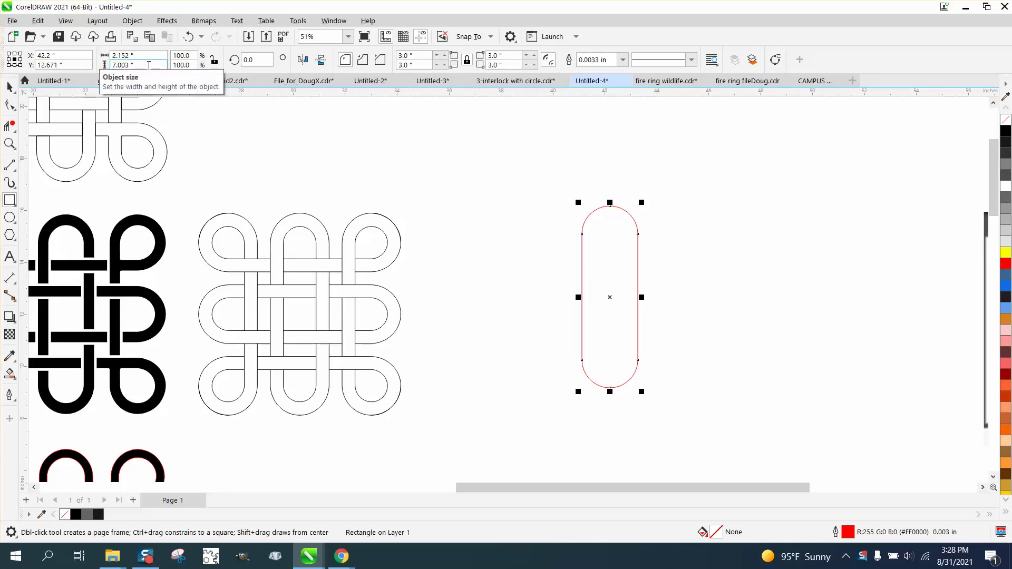
Step: Lock the rounded rectangle's proportions and set its height to 7 inches
{"action": "left_click", "coordinate": [216, 61]}
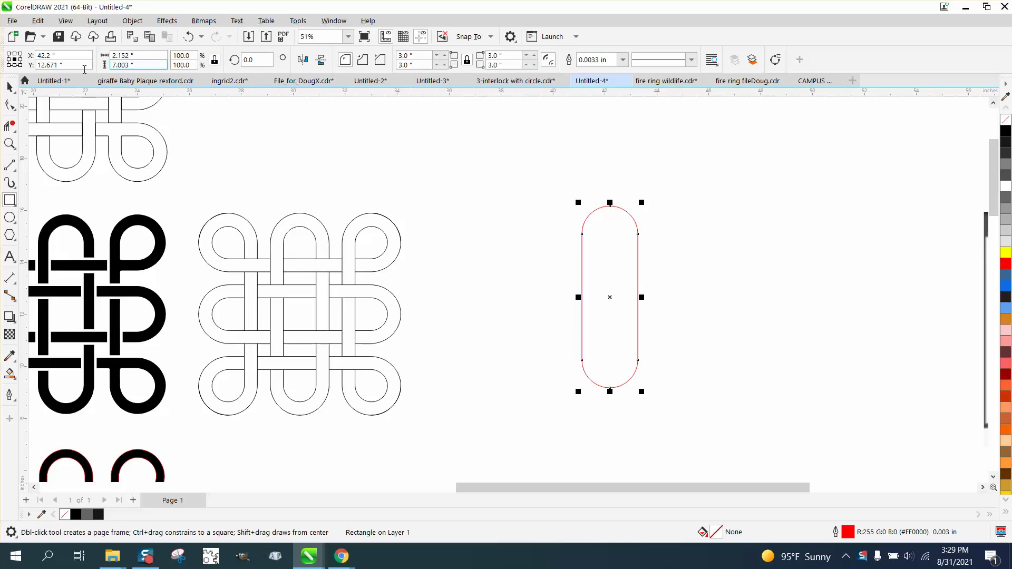
{"action": "left_click_drag", "start_coordinate": [84, 69], "coordinate": [83, 78]}
{"action": "type", "text": "7"}
{"action": "key", "text": "Return"}
Step: Apply a one-step inside contour with a 0.5-inch offset to the rounded rectangle
{"action": "left_click", "coordinate": [204, 21]}
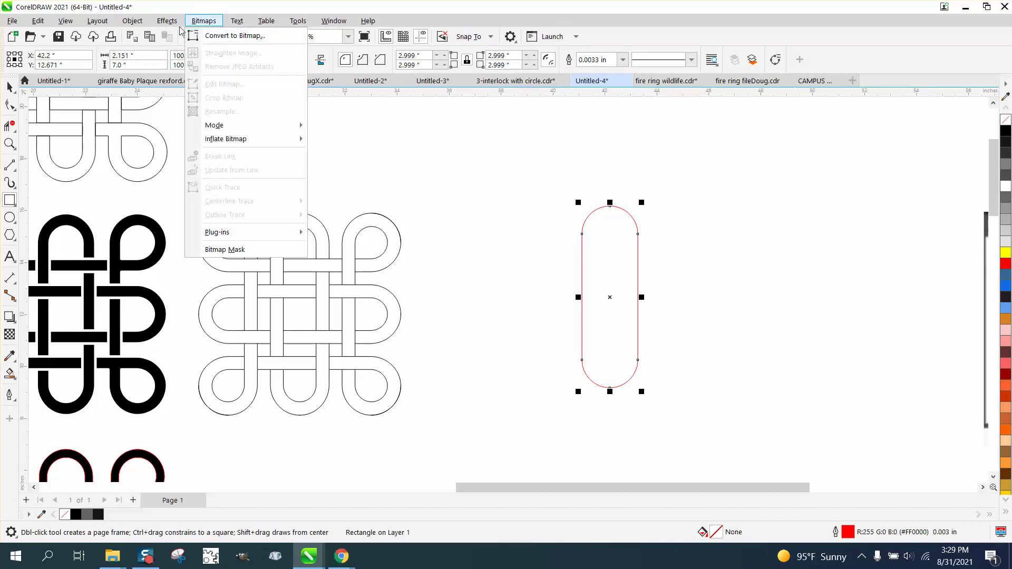
{"action": "mouse_move", "coordinate": [167, 21]}
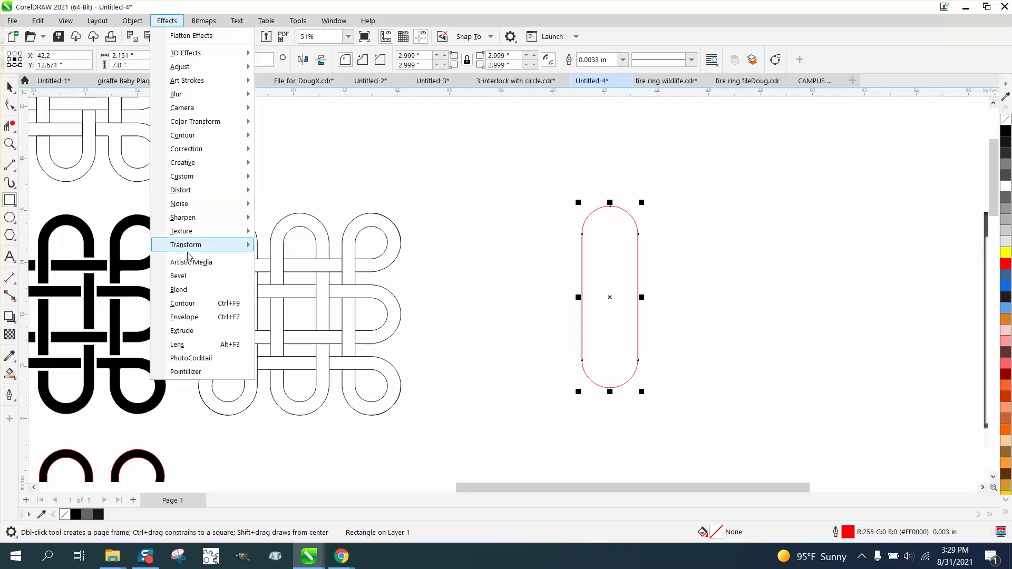
{"action": "left_click", "coordinate": [205, 303]}
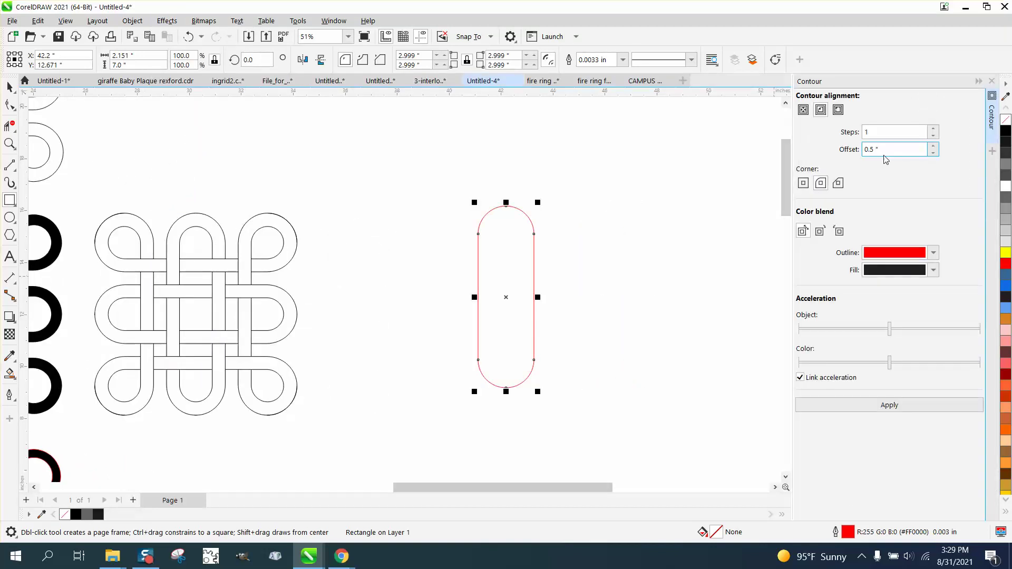
{"action": "left_click", "coordinate": [891, 407]}
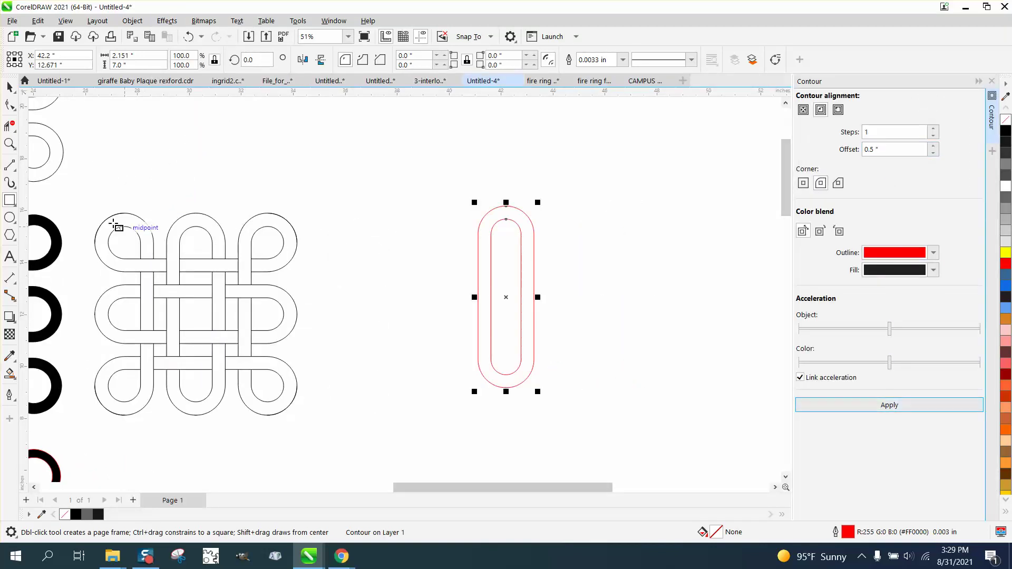
Step: Break the contour apart from the rounded rectangle so the two outlines are separate objects
{"action": "left_click", "coordinate": [10, 86]}
{"action": "left_click_drag", "start_coordinate": [448, 186], "coordinate": [666, 412]}
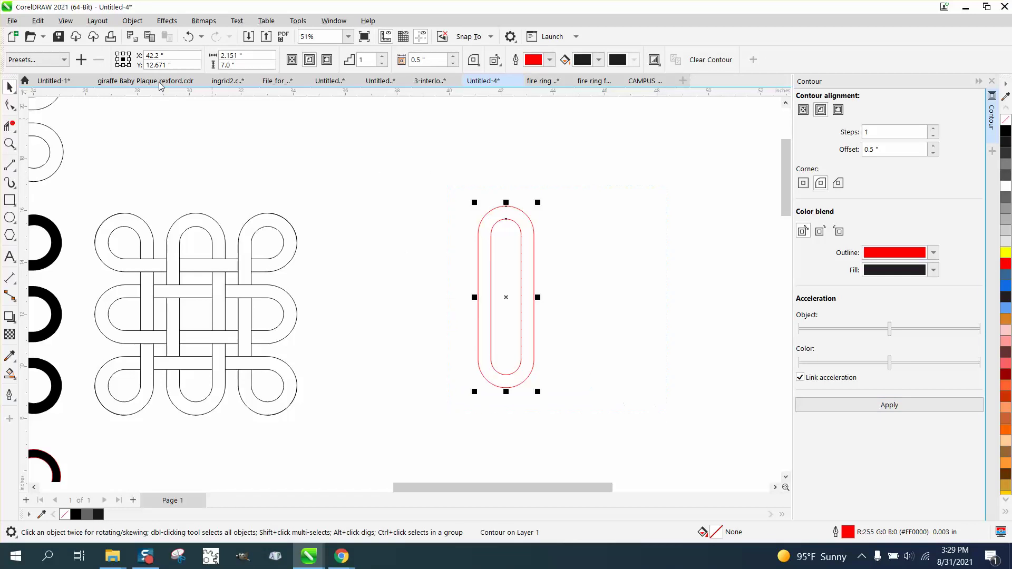
{"action": "left_click", "coordinate": [132, 20]}
{"action": "left_click", "coordinate": [188, 305]}
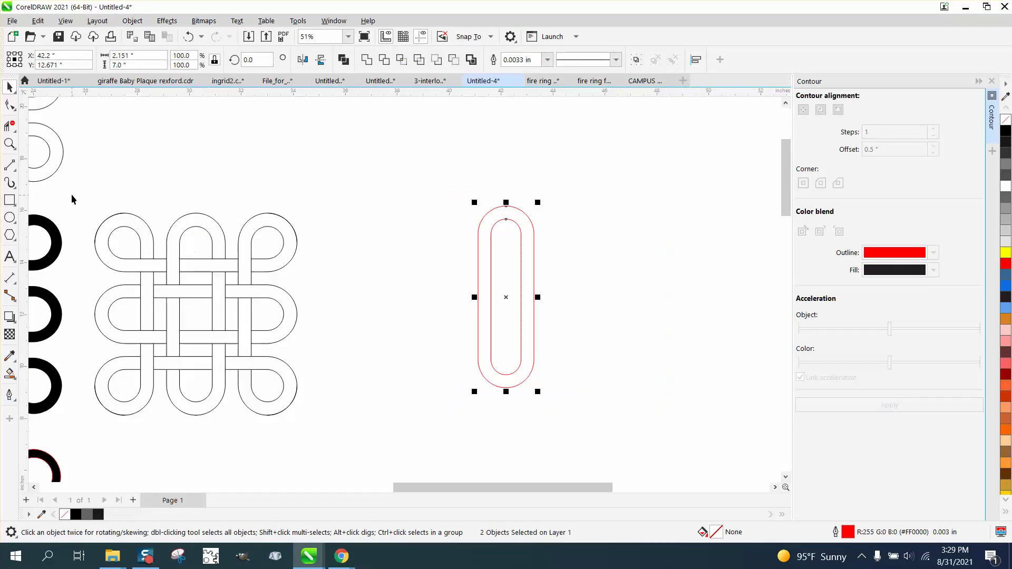
Step: Measure the gap between the inner and outer outlines with a parallel dimension and delete the dimension
{"action": "left_click", "coordinate": [9, 144]}
{"action": "left_click", "coordinate": [533, 310]}
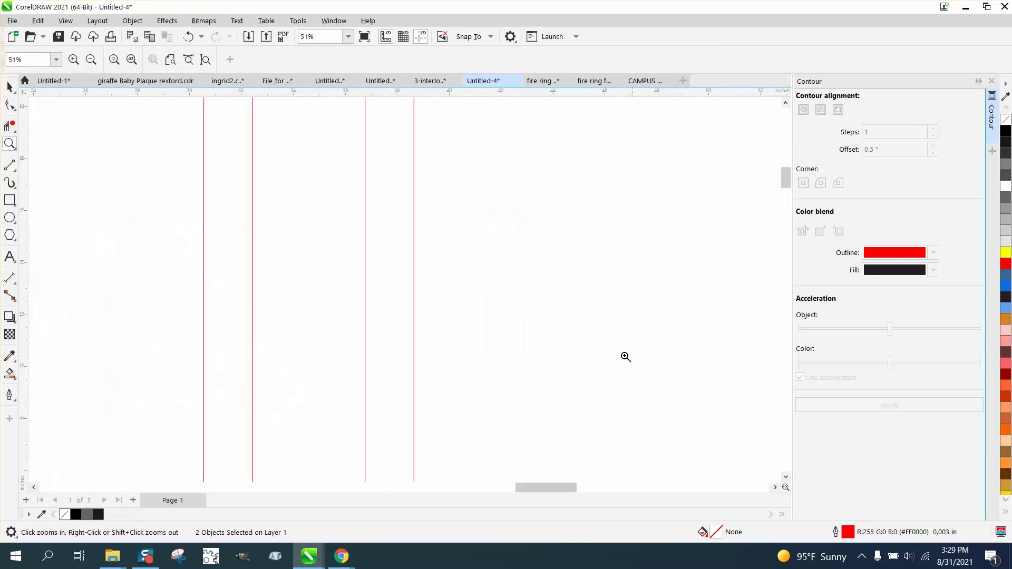
{"action": "left_click", "coordinate": [15, 288]}
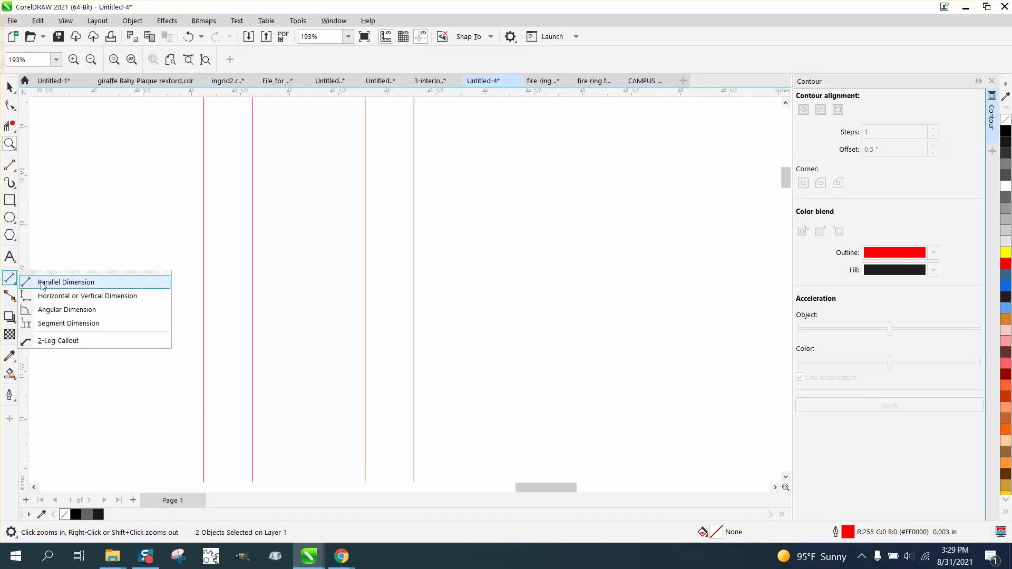
{"action": "left_click", "coordinate": [48, 281]}
{"action": "left_click_drag", "start_coordinate": [415, 282], "coordinate": [365, 282]}
{"action": "left_click", "coordinate": [375, 267]}
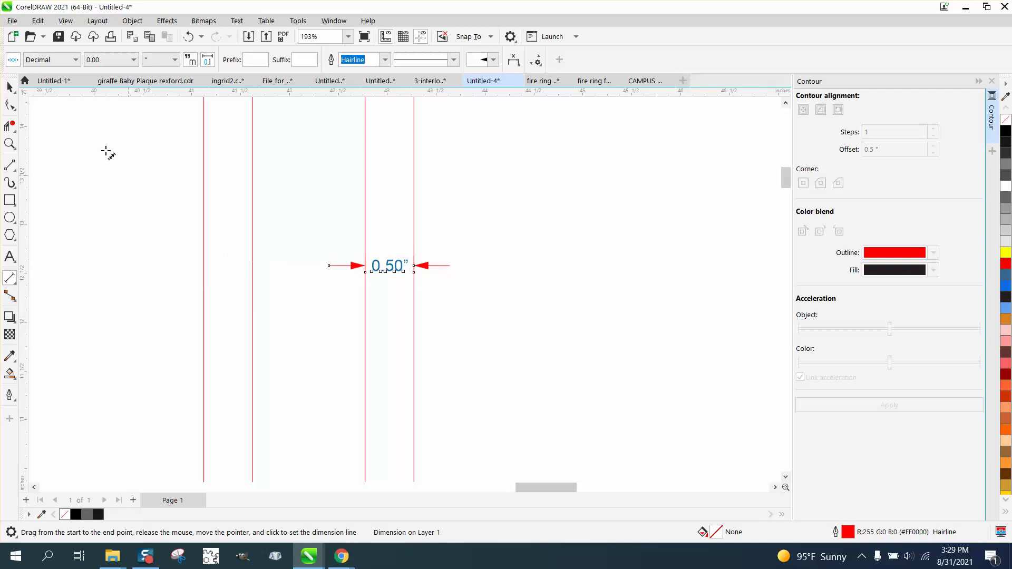
{"action": "left_click", "coordinate": [9, 87]}
{"action": "scroll", "coordinate": [455, 330], "scroll_direction": "down", "scroll_amount": 1}
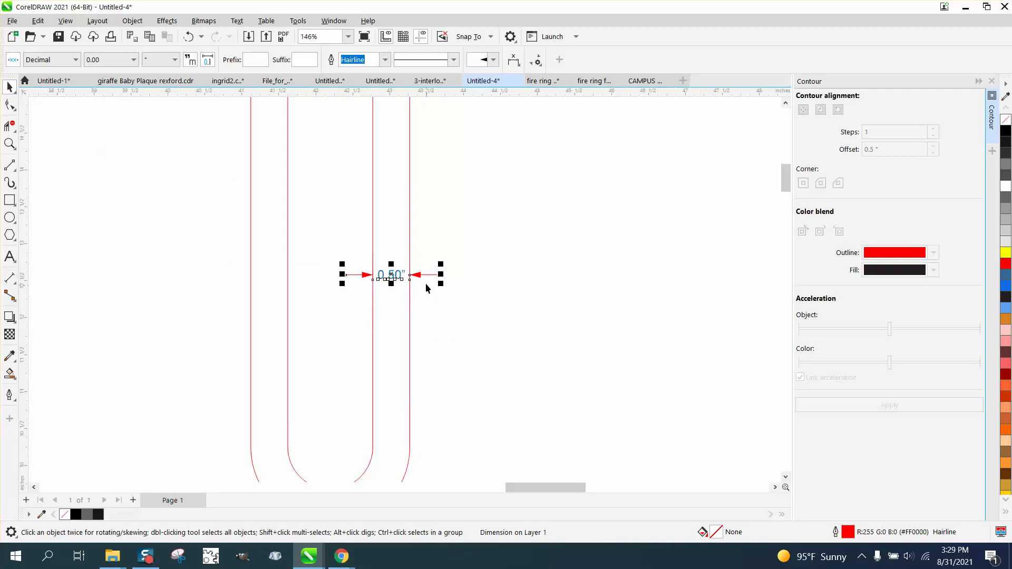
{"action": "key", "text": "Delete"}
{"action": "scroll", "coordinate": [418, 284], "scroll_direction": "down", "scroll_amount": 2}
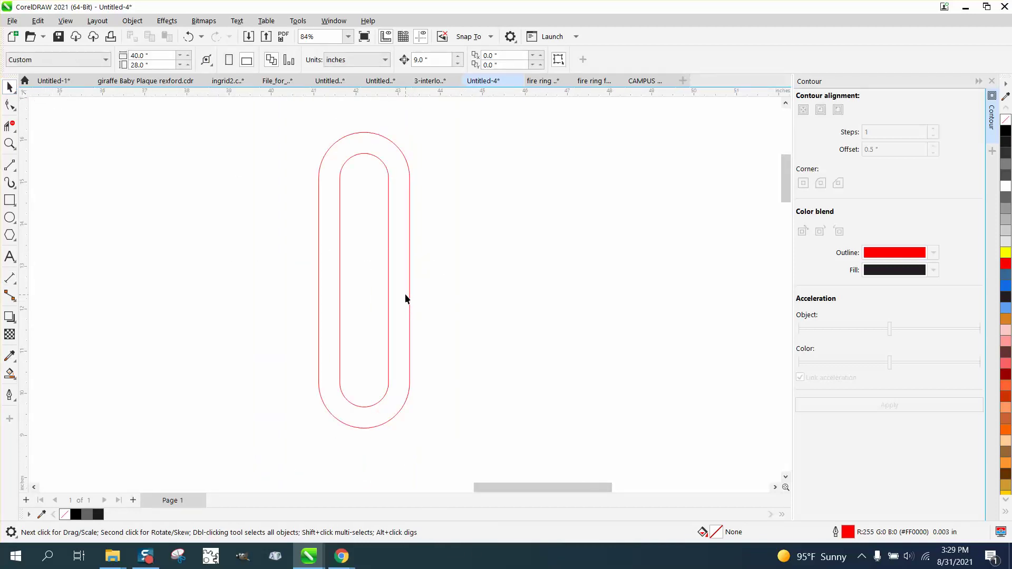
Step: Set the document's nudge distance to 0.5 inch with nothing selected
{"action": "left_click", "coordinate": [411, 297]}
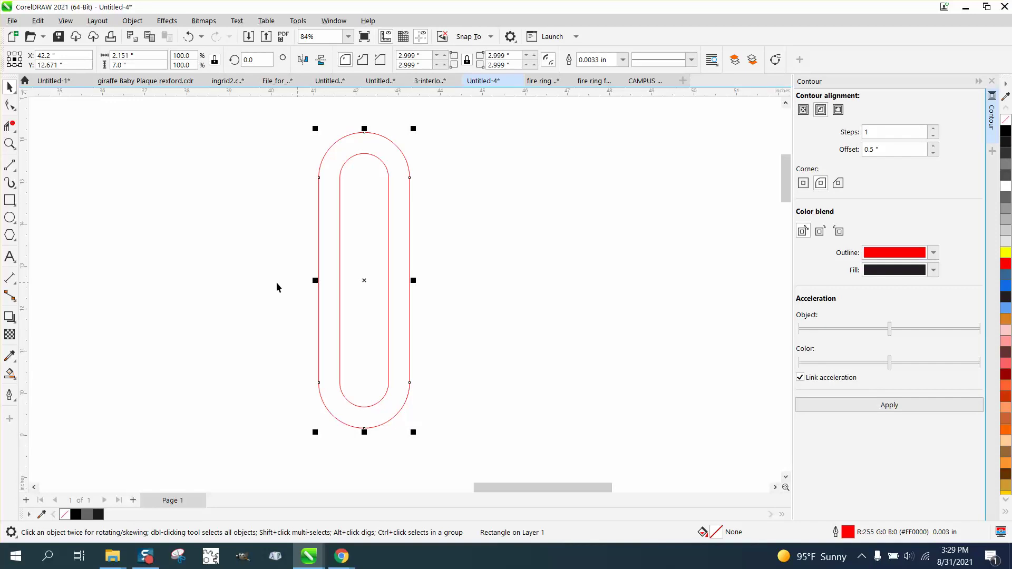
{"action": "left_click", "coordinate": [436, 130]}
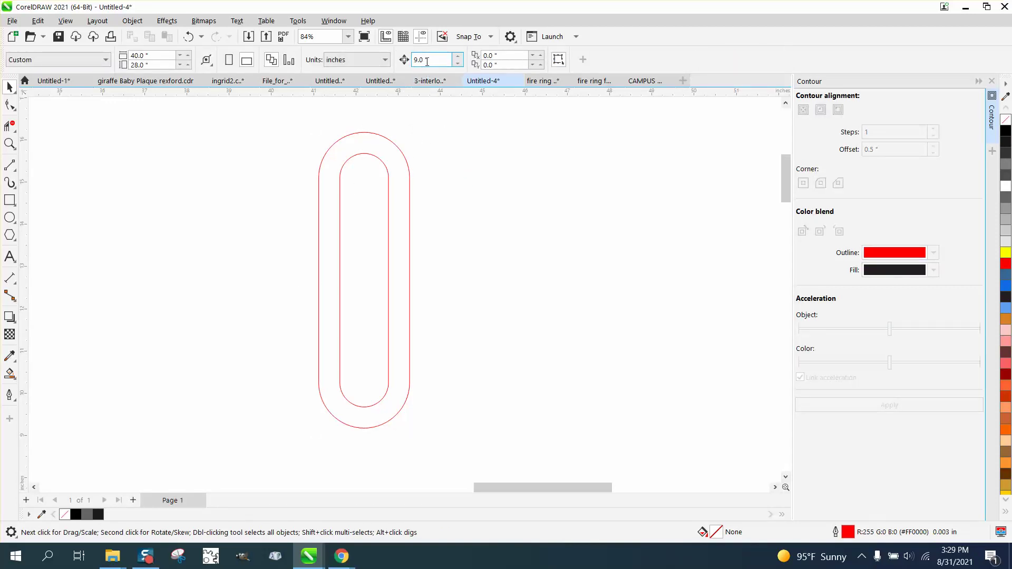
{"action": "double_click", "coordinate": [427, 61]}
{"action": "type", "text": ".5"}
{"action": "key", "text": "Return"}
Step: Duplicate the pair of rounded outlines twice to the right, leaving a 0.5-inch gap between neighbouring pairs
{"action": "left_click_drag", "start_coordinate": [295, 113], "coordinate": [517, 462]}
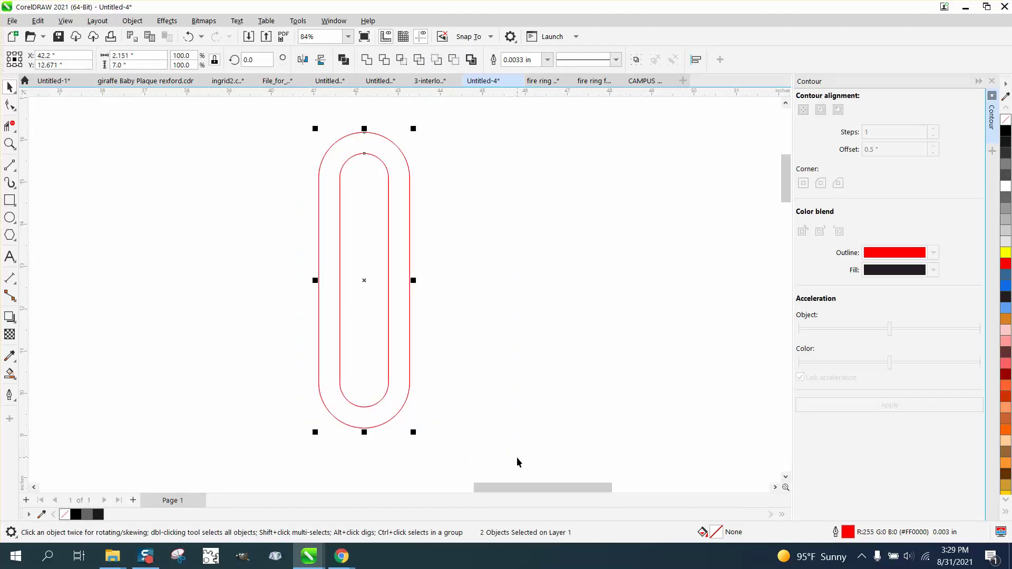
{"action": "left_click_drag", "start_coordinate": [316, 280], "coordinate": [415, 283]}
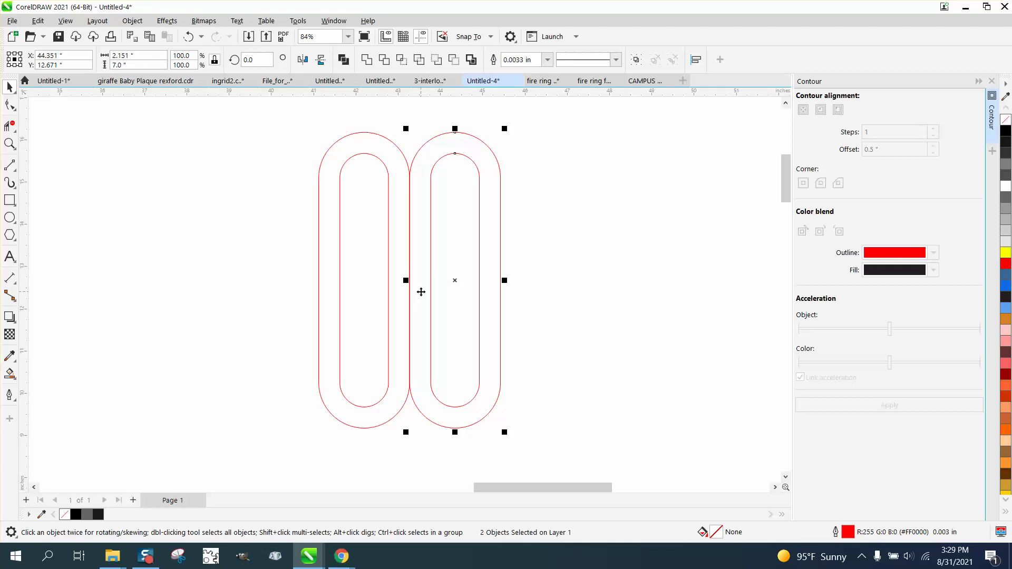
{"action": "key", "text": "Right"}
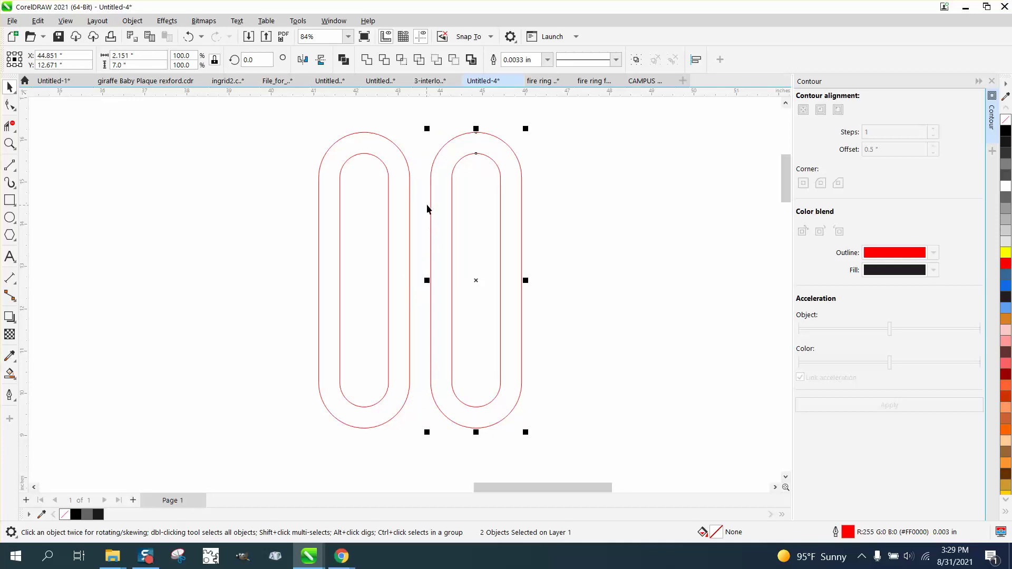
{"action": "key", "text": "ctrl+d"}
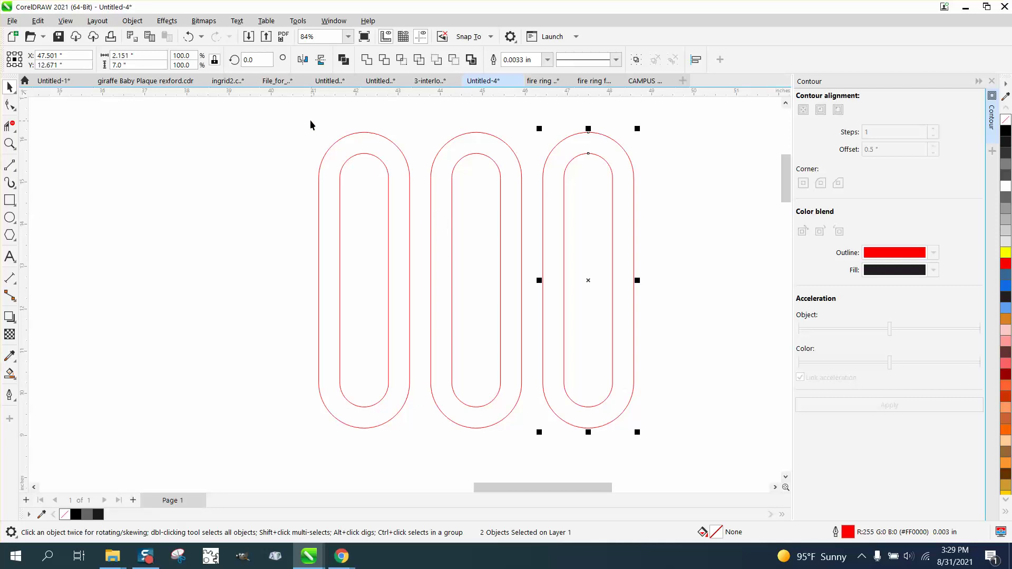
Step: Try to align all six rounded outlines by their top edges
{"action": "left_click_drag", "start_coordinate": [308, 116], "coordinate": [676, 435]}
{"action": "key", "text": "t"}
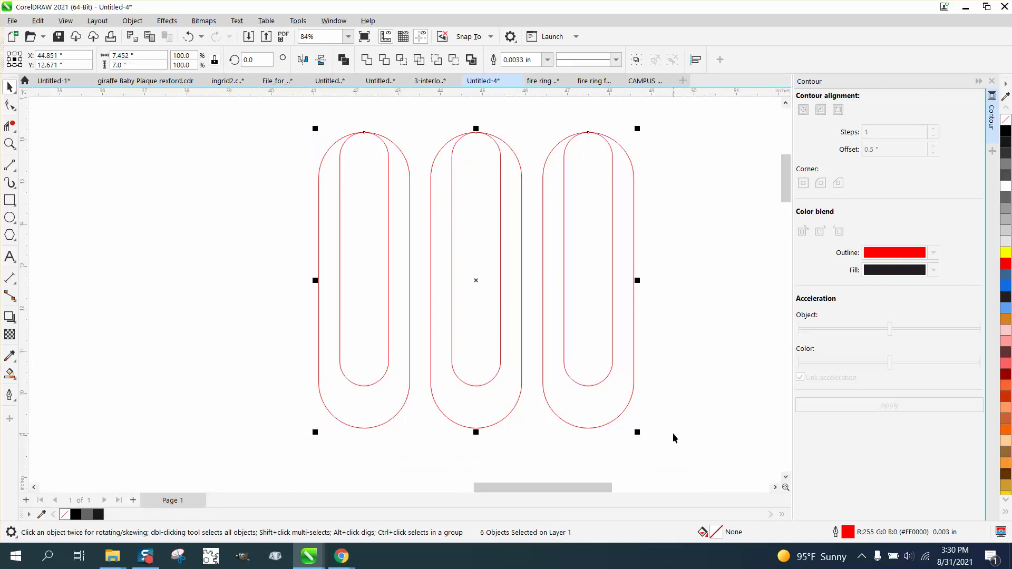
{"action": "left_click", "coordinate": [190, 37]}
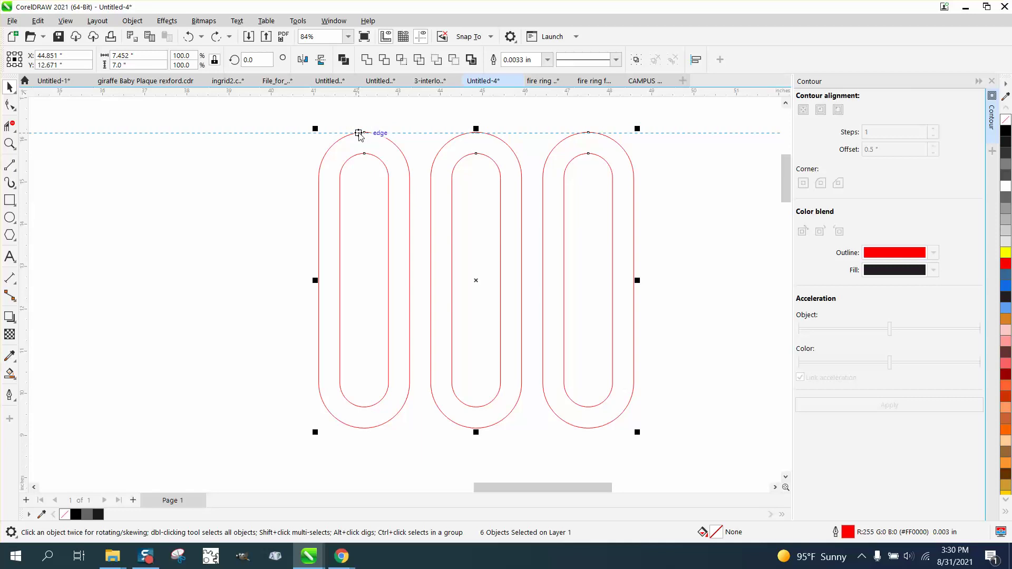
{"action": "key", "text": "Escape"}
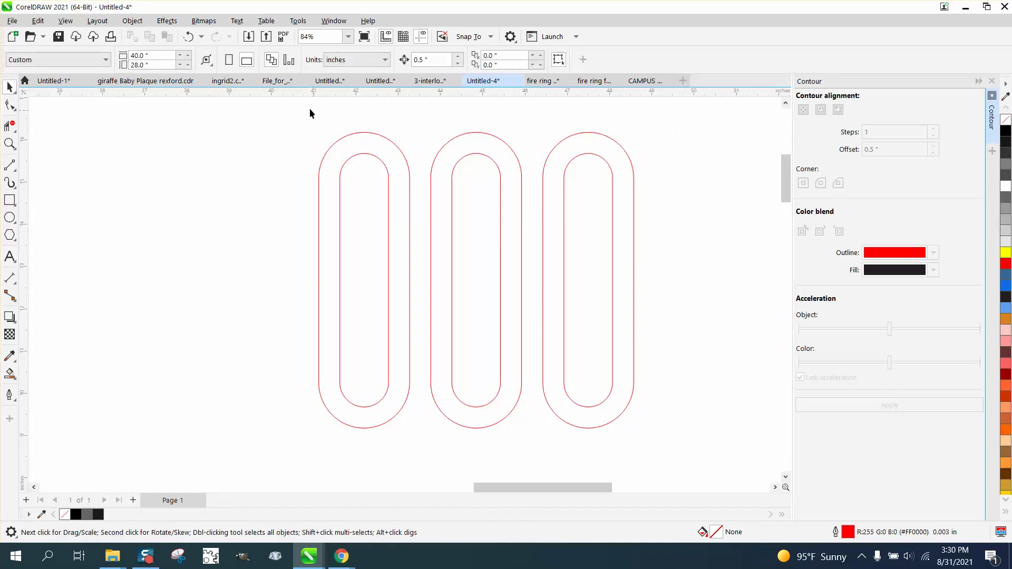
Step: Unlock the proportions of the six selected outlines and set their overall width to 7 inches
{"action": "left_click_drag", "start_coordinate": [591, 424], "coordinate": [689, 454]}
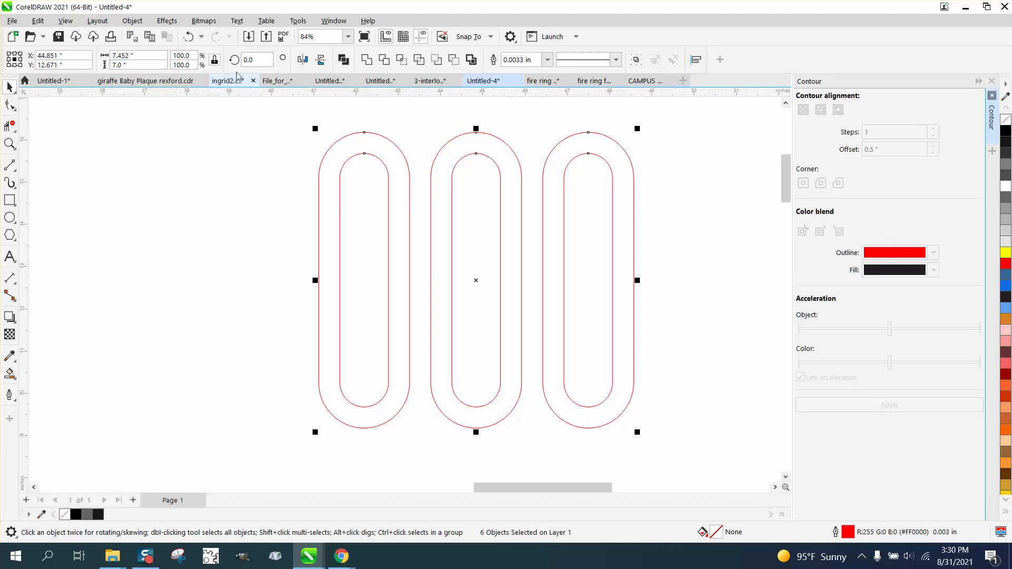
{"action": "left_click", "coordinate": [215, 60]}
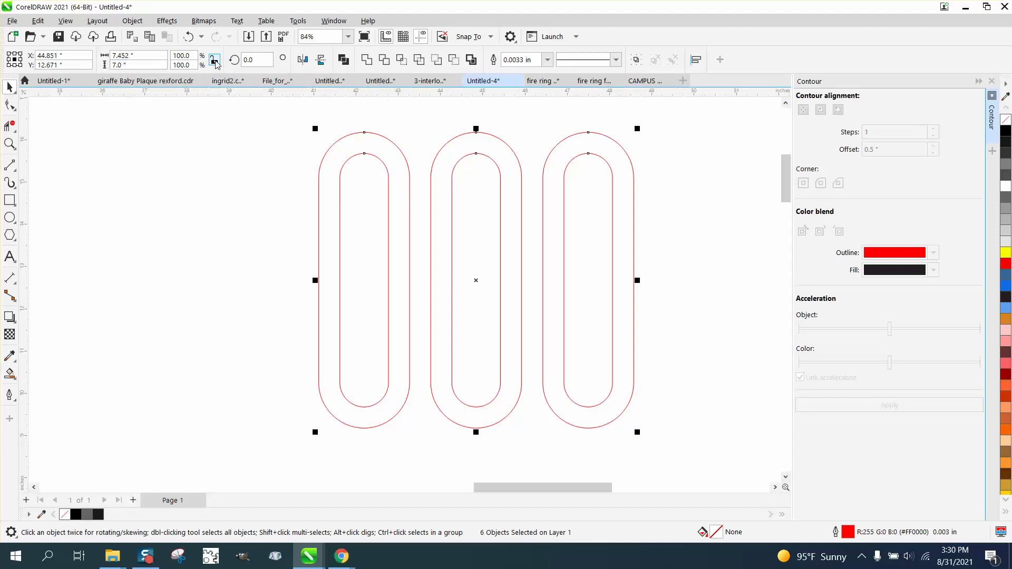
{"action": "double_click", "coordinate": [136, 55]}
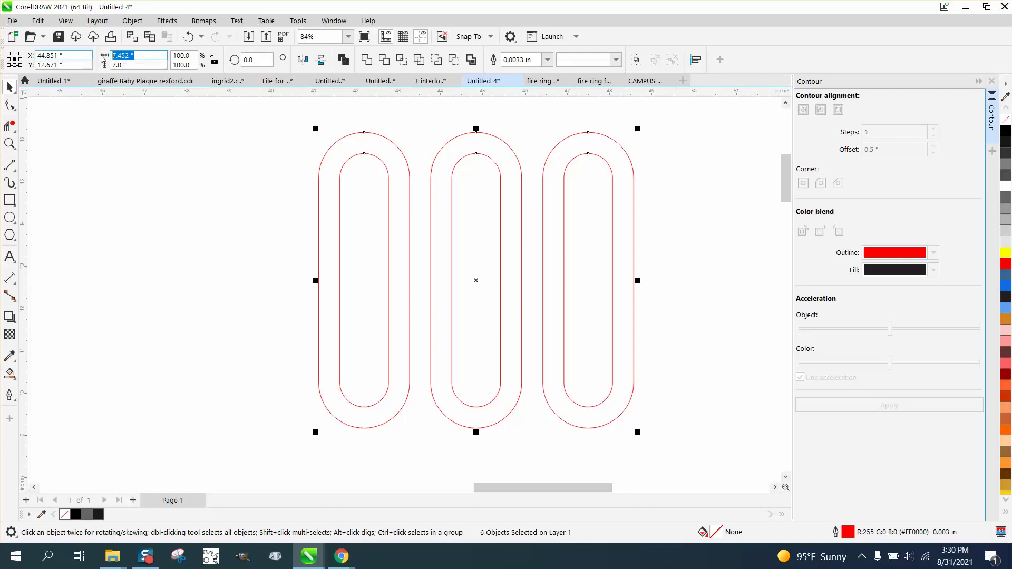
{"action": "type", "text": "7"}
{"action": "key", "text": "Return"}
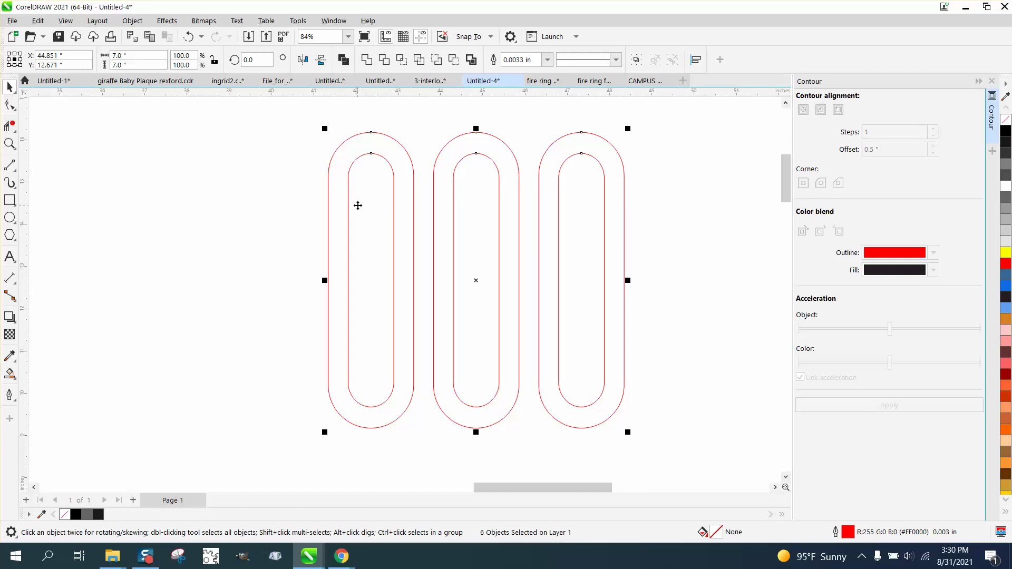
Step: Group the six outlines and create a copy rotated 90 degrees over the original
{"action": "key", "text": "ctrl+g"}
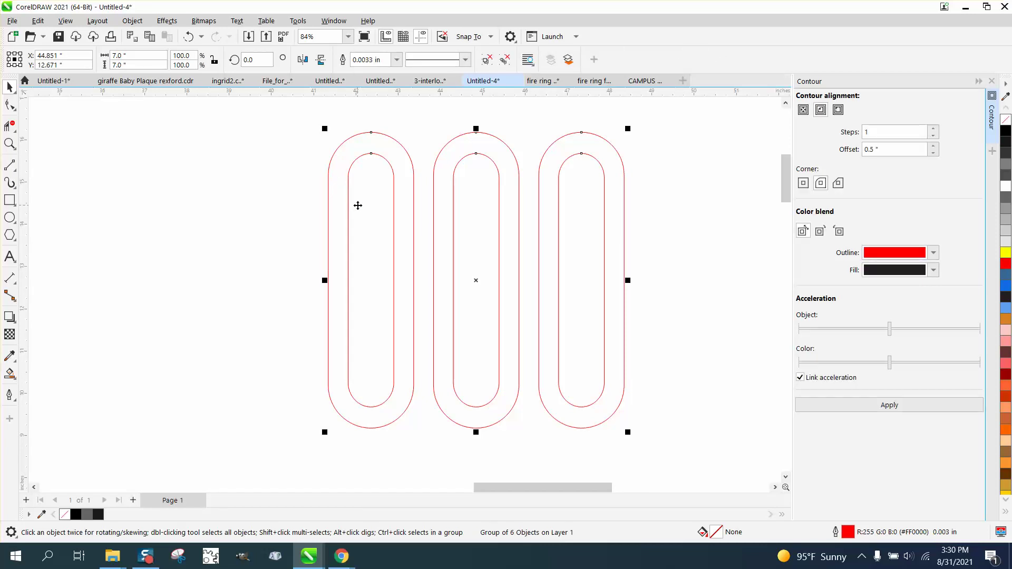
{"action": "left_click", "coordinate": [239, 60]}
{"action": "type", "text": "90"}
{"action": "key", "text": "Return"}
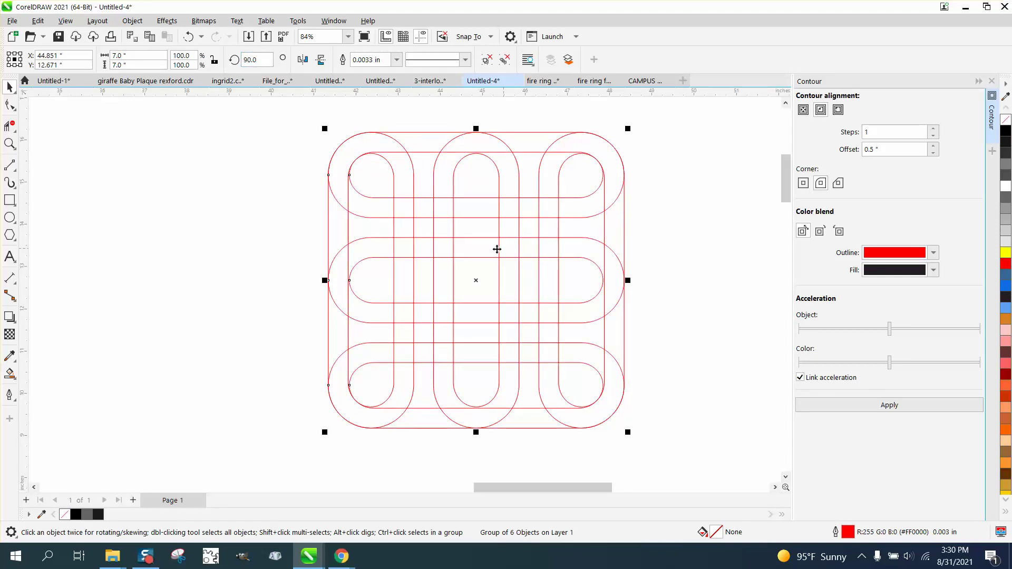
Step: Move the complete black outlined knot close to the left side of the red grid of outlines
{"action": "scroll", "coordinate": [285, 247], "scroll_direction": "down", "scroll_amount": 2}
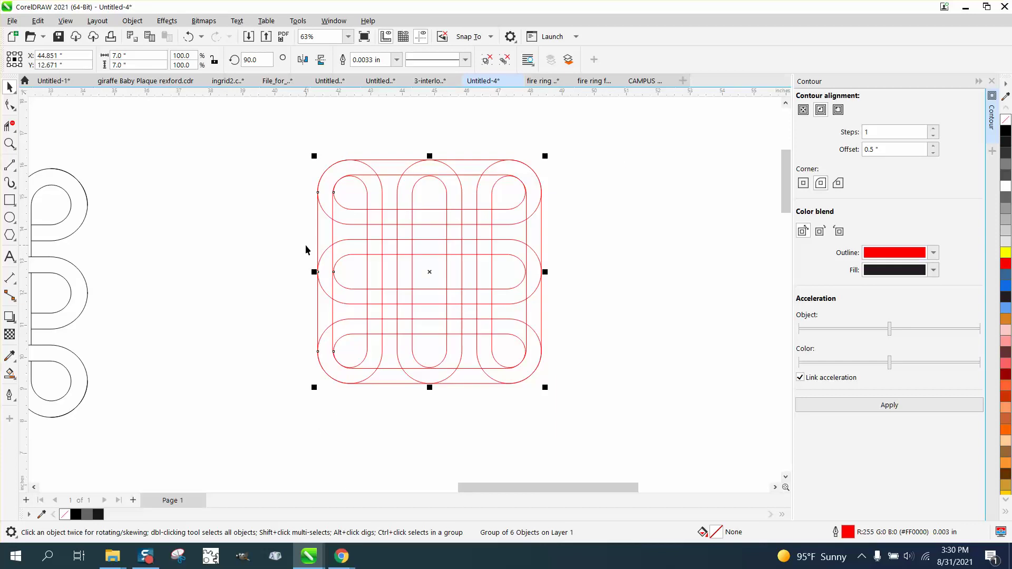
{"action": "left_click_drag", "start_coordinate": [115, 263], "coordinate": [215, 249]}
{"action": "left_click", "coordinate": [188, 37]}
{"action": "scroll", "coordinate": [299, 204], "scroll_direction": "down", "scroll_amount": 2}
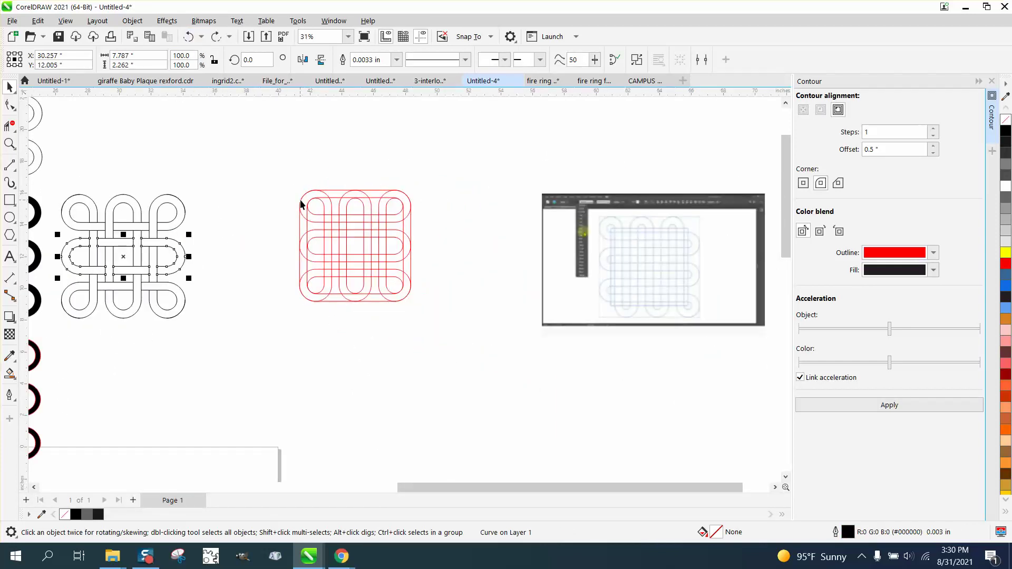
{"action": "left_click_drag", "start_coordinate": [77, 185], "coordinate": [231, 299]}
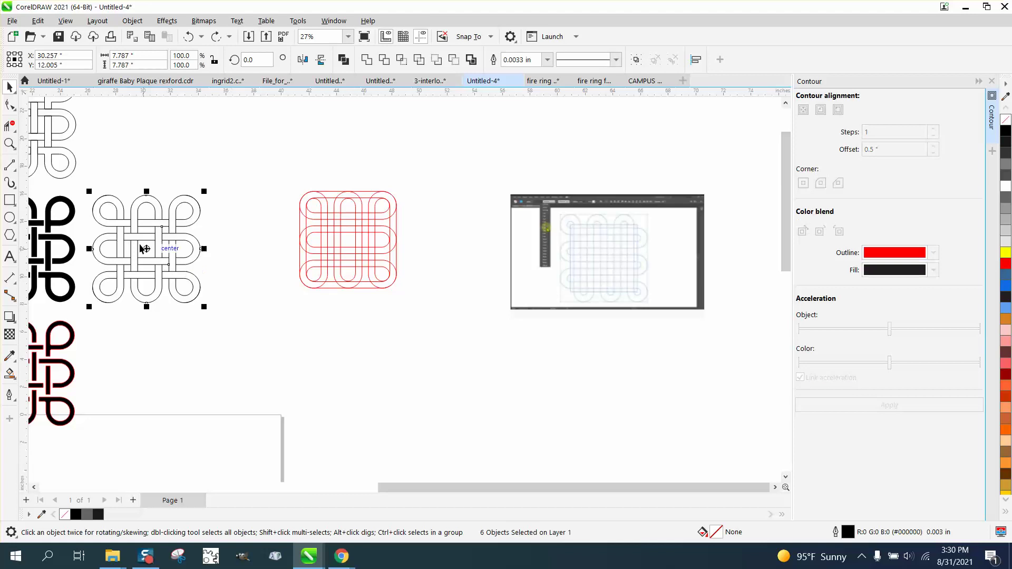
{"action": "left_click_drag", "start_coordinate": [154, 248], "coordinate": [249, 233]}
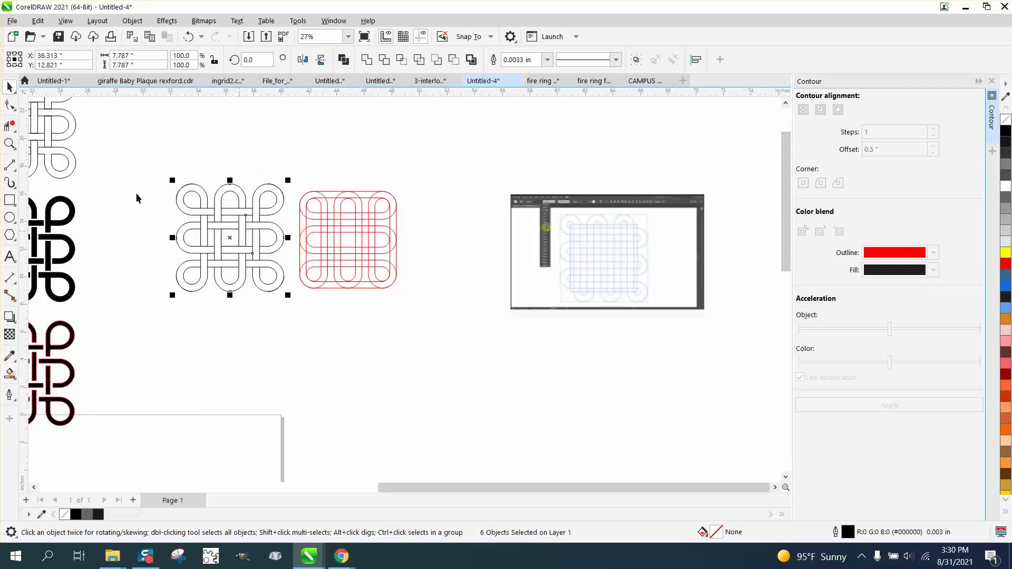
Step: Use Virtual Segment Delete to remove line segments crossing inside the left and bottom loops of the red grid
{"action": "left_click_drag", "start_coordinate": [158, 165], "coordinate": [251, 235]}
{"action": "left_click_drag", "start_coordinate": [336, 284], "coordinate": [338, 288]}
{"action": "left_click_drag", "start_coordinate": [165, 172], "coordinate": [411, 292]}
{"action": "left_click", "coordinate": [10, 144]}
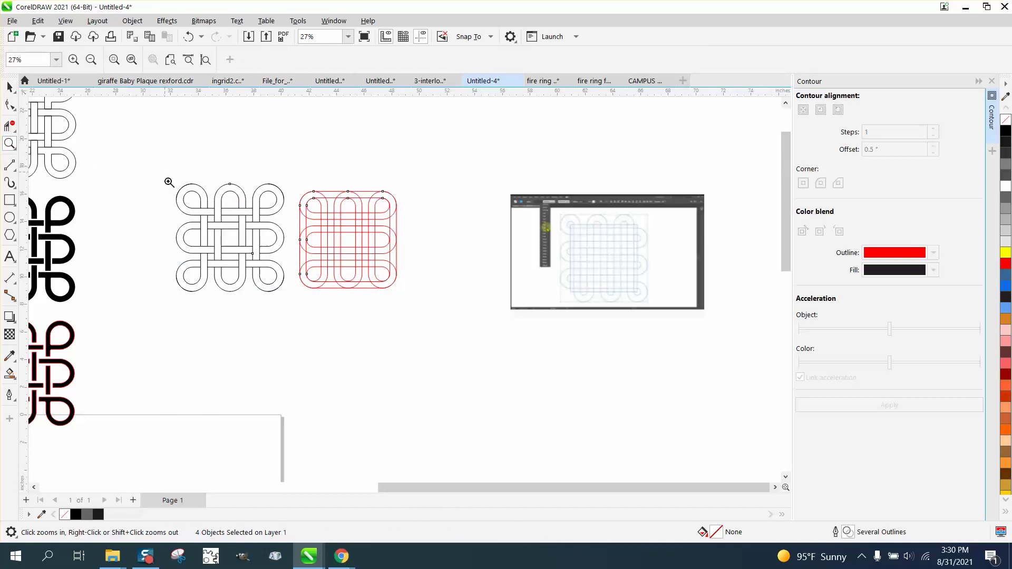
{"action": "left_click_drag", "start_coordinate": [169, 182], "coordinate": [491, 320]}
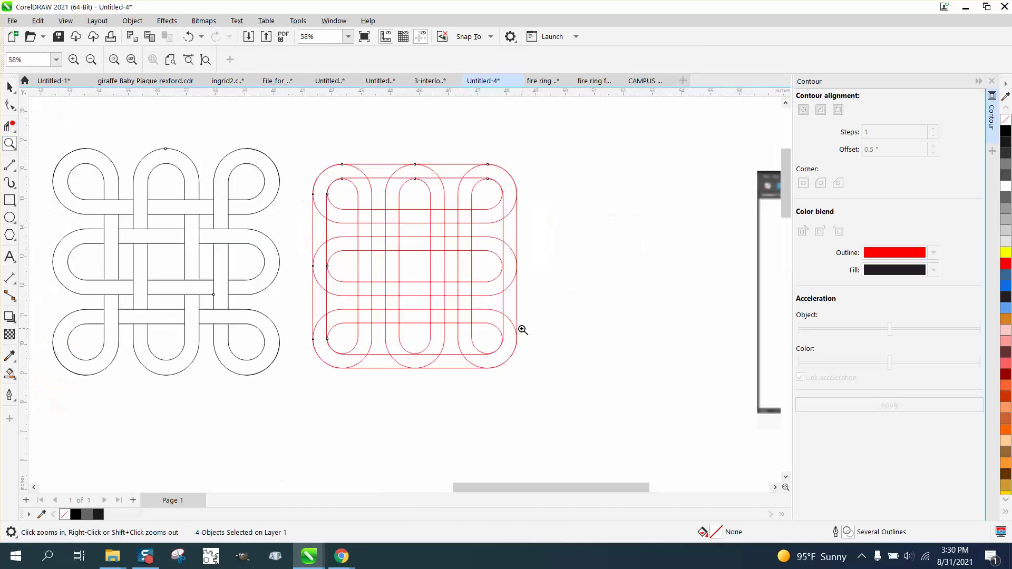
{"action": "left_click", "coordinate": [10, 126]}
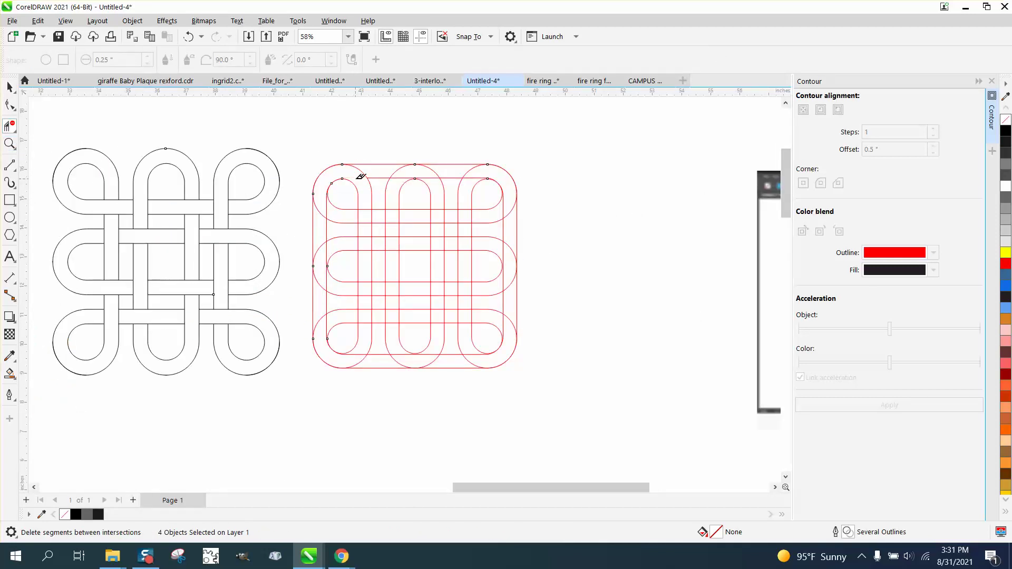
{"action": "left_click", "coordinate": [325, 209]}
{"action": "left_click", "coordinate": [328, 315]}
{"action": "left_click", "coordinate": [358, 350]}
{"action": "left_click", "coordinate": [409, 351]}
{"action": "left_click", "coordinate": [476, 351]}
{"action": "left_click", "coordinate": [508, 320]}
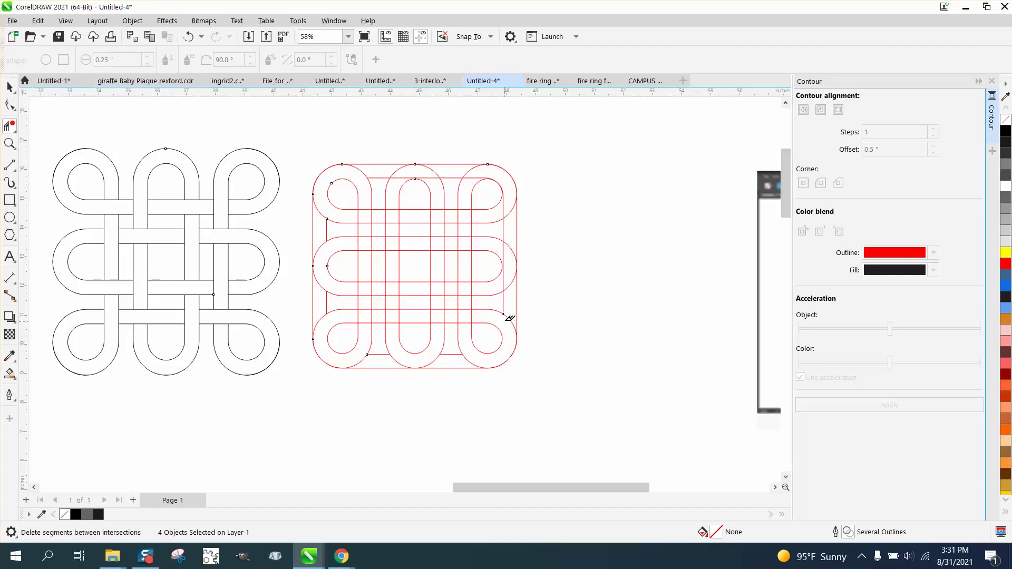
Step: Delete the remaining line segments that cross inside the right and top loops of the red grid
{"action": "left_click", "coordinate": [505, 278]}
{"action": "left_click", "coordinate": [506, 207]}
{"action": "left_click", "coordinate": [406, 178]}
Step: Delete the connecting line segments between neighbouring loops along the red grid's top and right edges
{"action": "left_click", "coordinate": [381, 164]}
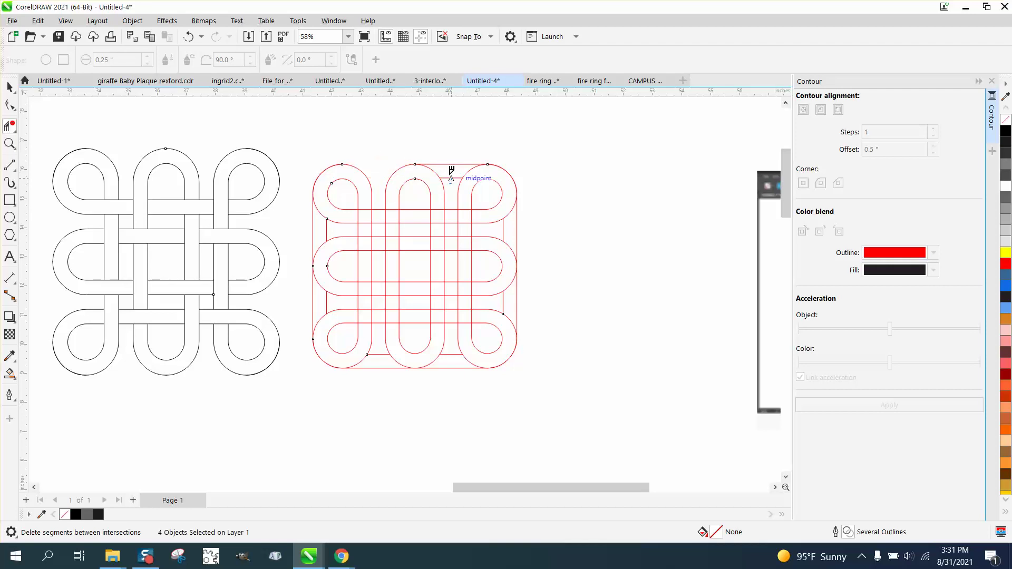
{"action": "left_click", "coordinate": [451, 165]}
{"action": "left_click", "coordinate": [501, 227]}
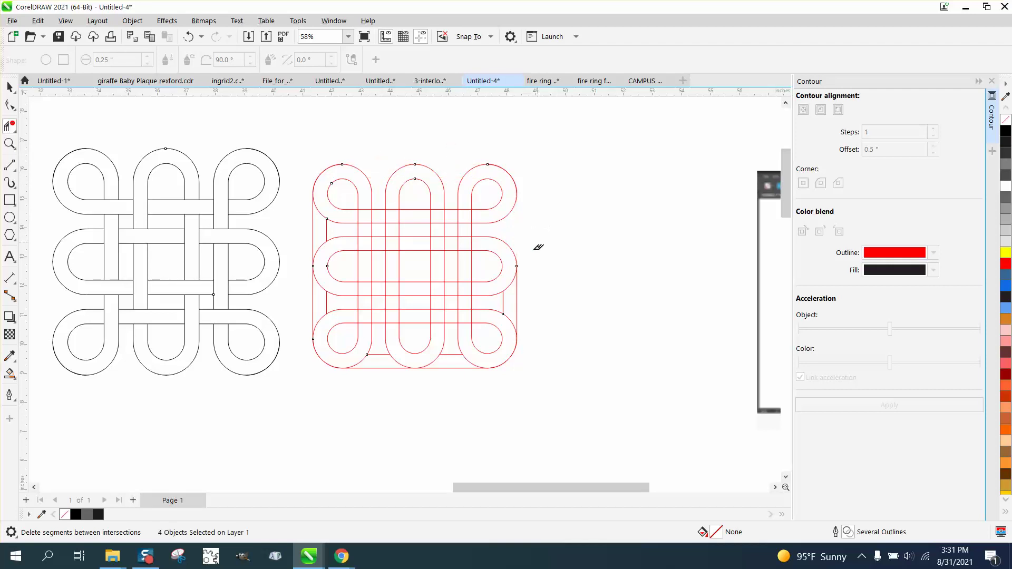
{"action": "left_click", "coordinate": [503, 296]}
{"action": "left_click", "coordinate": [517, 301]}
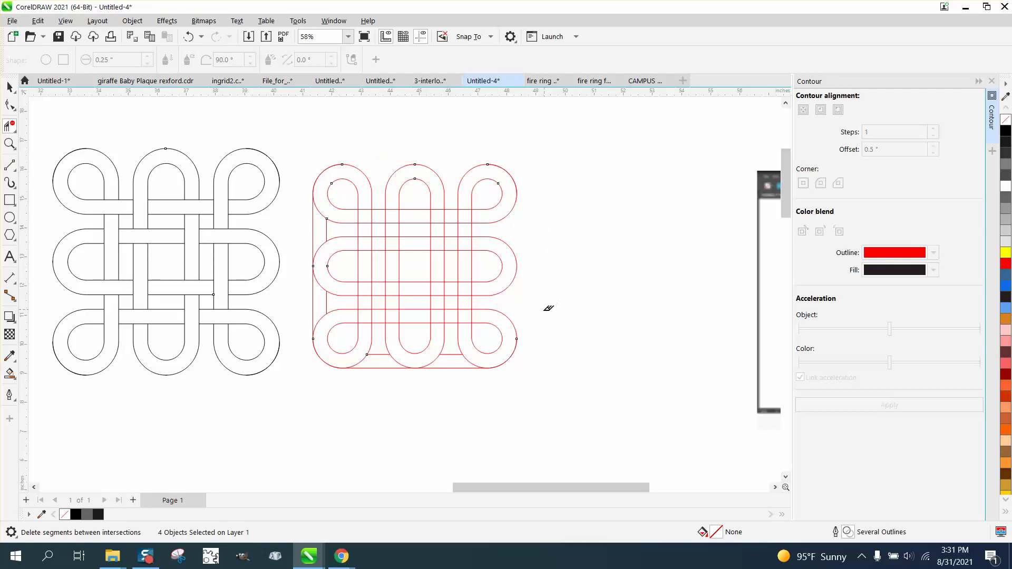
Step: Delete the connecting line segments between neighbouring loops along the red grid's left and bottom edges
{"action": "left_click", "coordinate": [319, 299]}
{"action": "left_click", "coordinate": [316, 228]}
{"action": "left_click", "coordinate": [378, 369]}
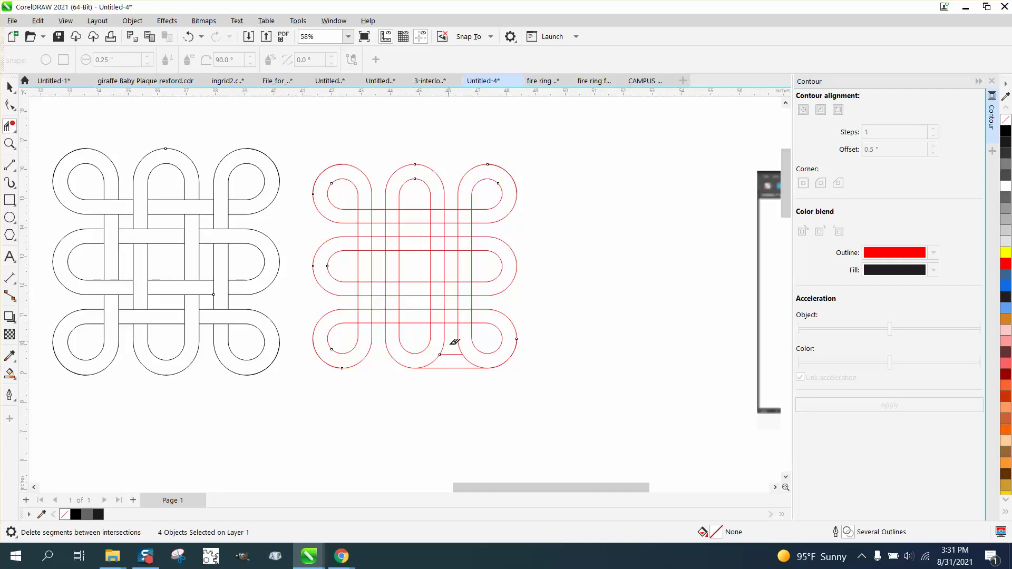
{"action": "left_click_drag", "start_coordinate": [453, 351], "coordinate": [454, 392]}
{"action": "left_click", "coordinate": [10, 87]}
Step: Delete segments at the topmost horizontal band's crossings so it weaves over and under the vertical bands like the black knot
{"action": "scroll", "coordinate": [271, 327], "scroll_direction": "down", "scroll_amount": 1}
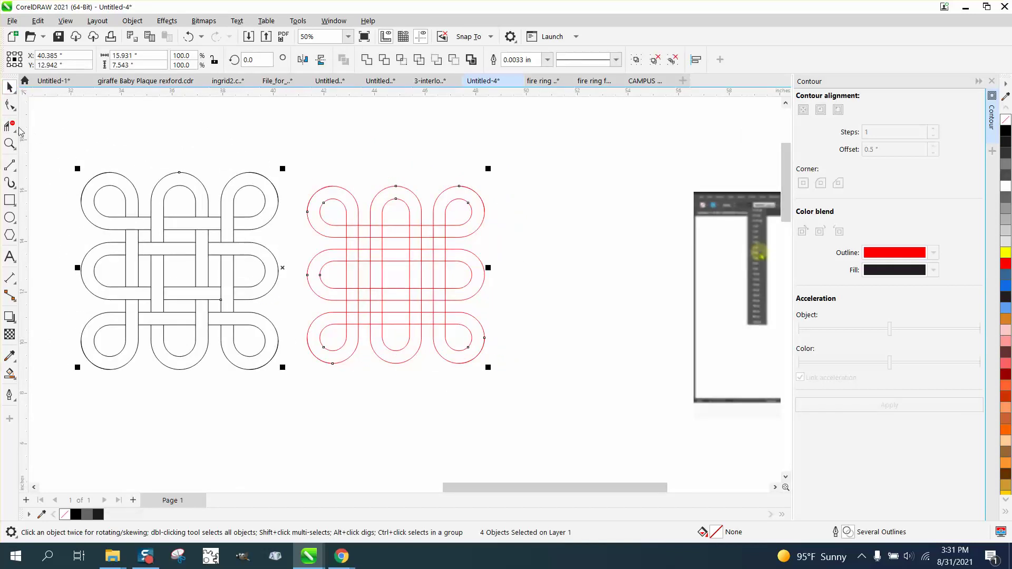
{"action": "left_click", "coordinate": [10, 144]}
{"action": "left_click_drag", "start_coordinate": [85, 151], "coordinate": [527, 369]}
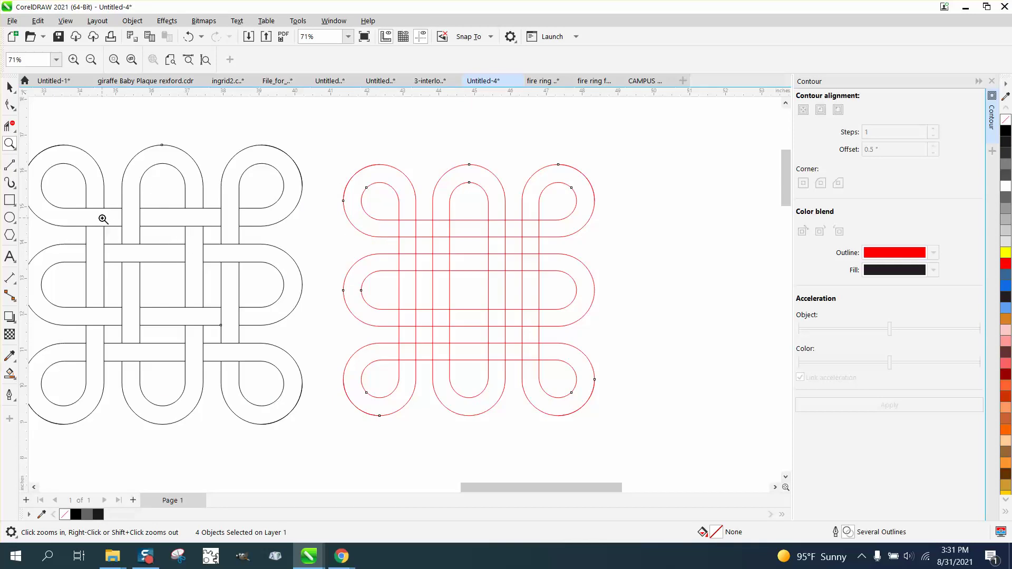
{"action": "left_click", "coordinate": [9, 125]}
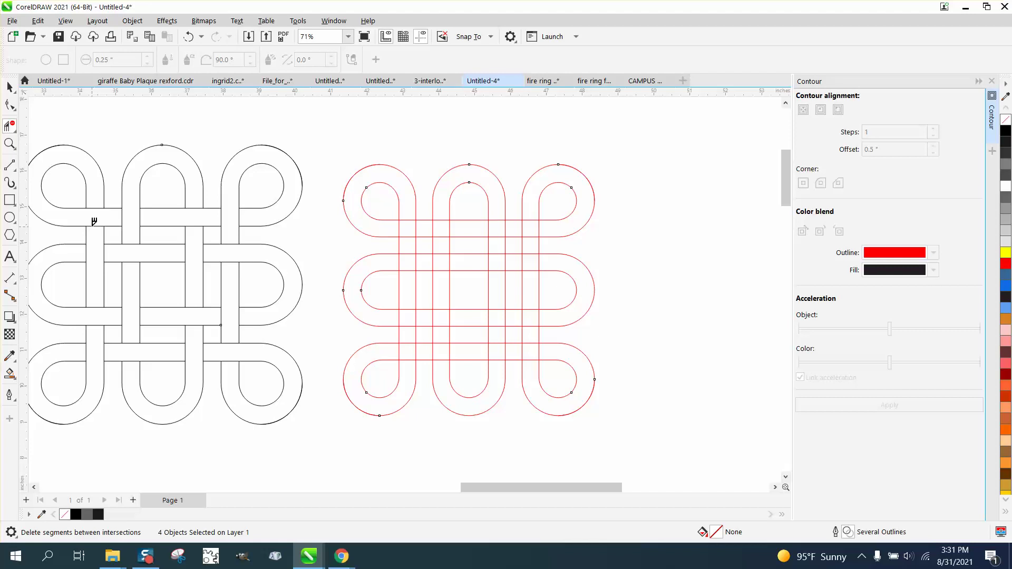
{"action": "left_click_drag", "start_coordinate": [395, 230], "coordinate": [422, 229]}
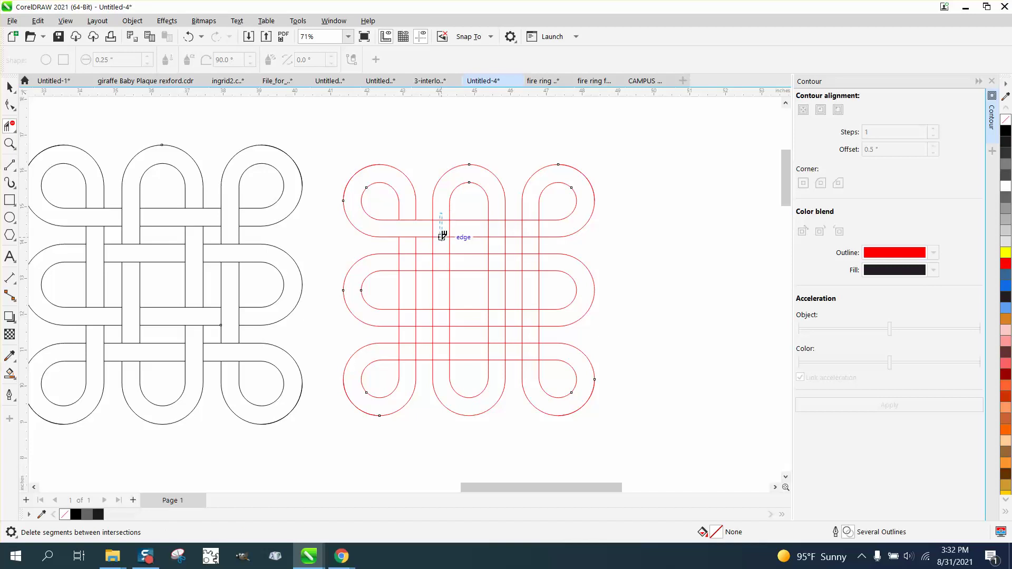
{"action": "left_click", "coordinate": [448, 238]}
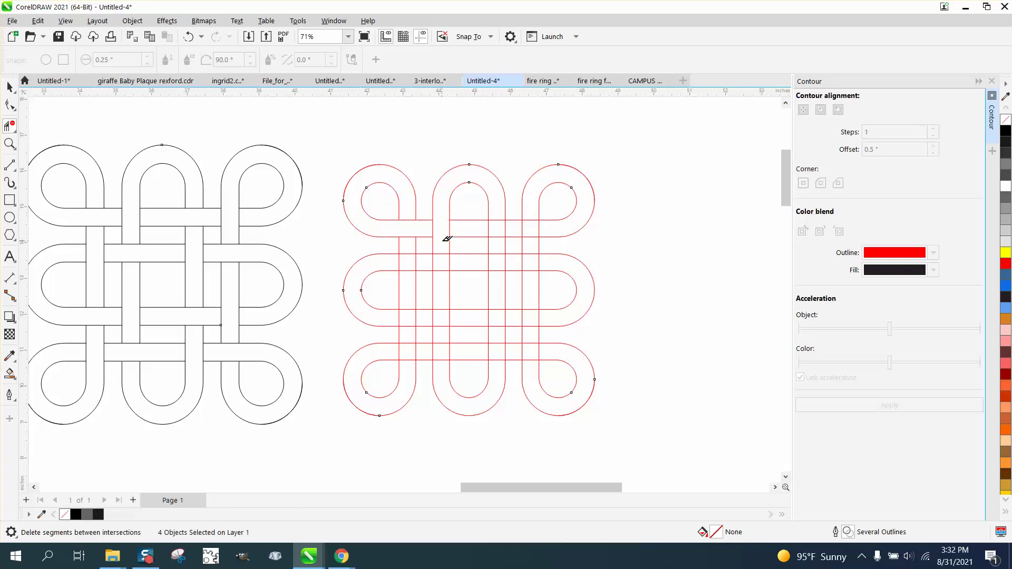
{"action": "left_click", "coordinate": [505, 230]}
{"action": "left_click", "coordinate": [535, 239]}
Step: Delete the overlapping segments at the crossings of the three lower horizontal bands to continue the red knot's alternating weave
{"action": "left_click", "coordinate": [410, 267]}
{"action": "left_click_drag", "start_coordinate": [429, 261], "coordinate": [551, 262]}
{"action": "left_click_drag", "start_coordinate": [512, 320], "coordinate": [445, 323]}
{"action": "left_click_drag", "start_coordinate": [406, 340], "coordinate": [547, 357]}
{"action": "scroll", "coordinate": [377, 343], "scroll_direction": "down", "scroll_amount": 1}
{"action": "left_click", "coordinate": [9, 86]}
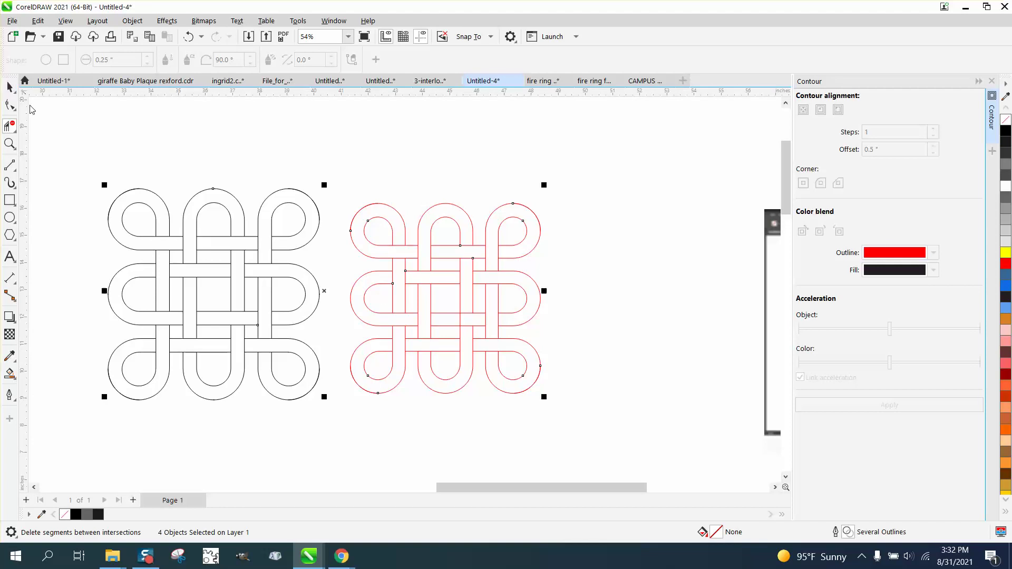
Step: Delete the leftover vertical segment that cuts across the third horizontal band of the red knot
{"action": "left_click", "coordinate": [343, 197]}
{"action": "left_click_drag", "start_coordinate": [336, 189], "coordinate": [602, 425]}
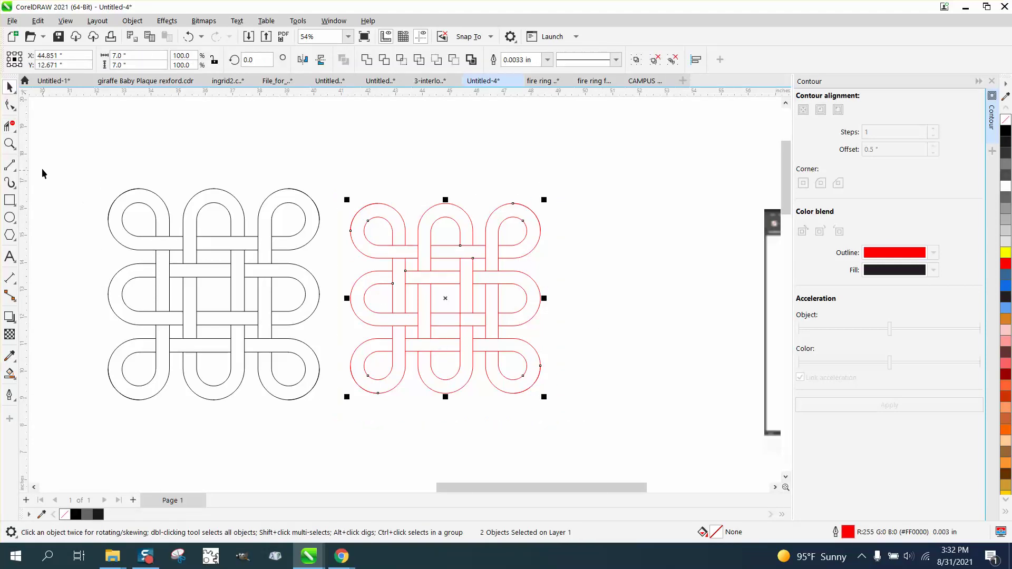
{"action": "left_click", "coordinate": [9, 143]}
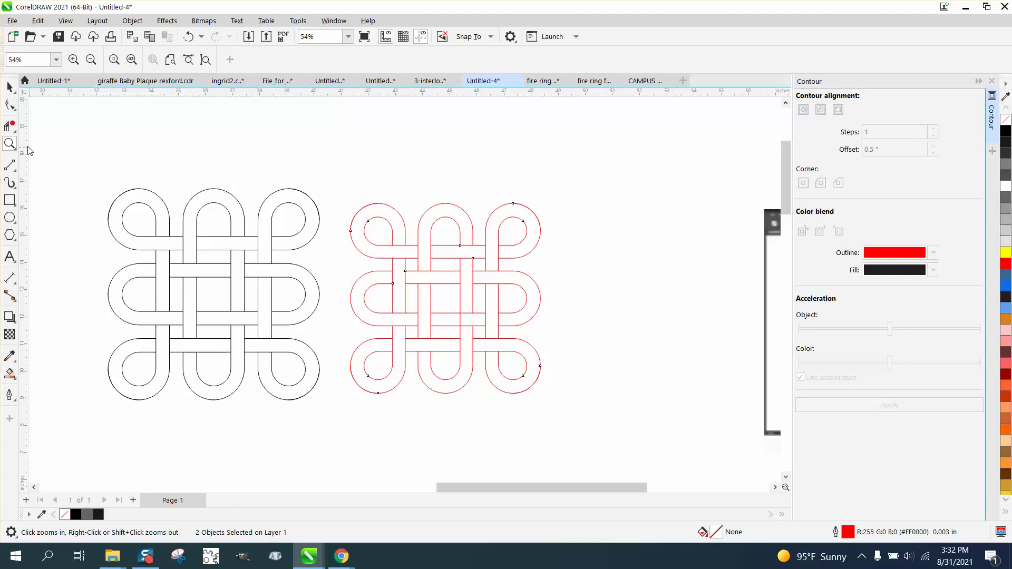
{"action": "left_click", "coordinate": [10, 126]}
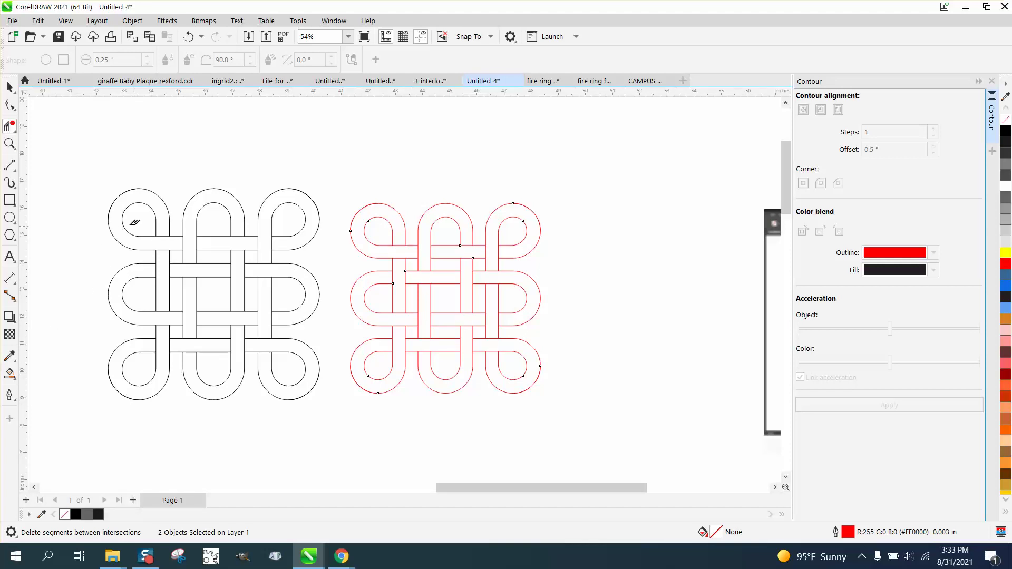
Step: Deselect the red knot and set the nudge distance to 8 inches
{"action": "left_click", "coordinate": [9, 86]}
{"action": "left_click_drag", "start_coordinate": [330, 186], "coordinate": [625, 432]}
{"action": "left_click", "coordinate": [278, 143]}
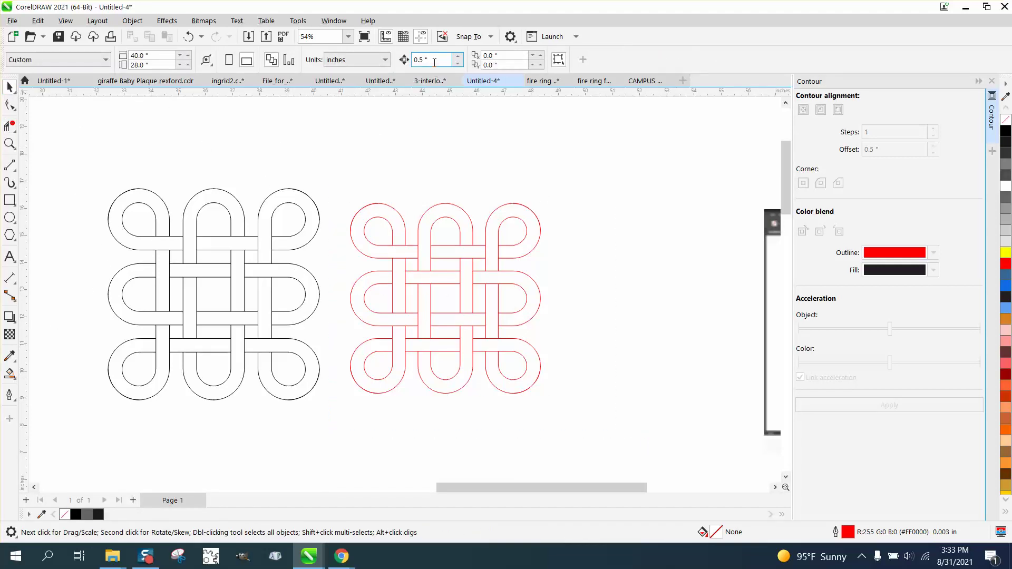
{"action": "type", "text": "8"}
Step: Smart Fill the red knot's three top loops in black, nudging each filled piece 8 inches to the right
{"action": "left_click", "coordinate": [10, 373]}
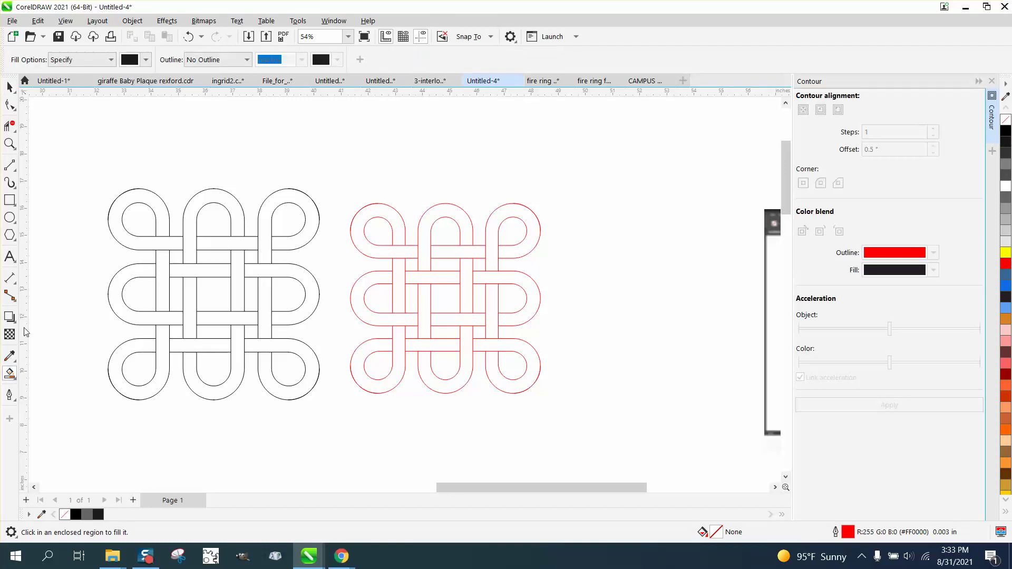
{"action": "left_click", "coordinate": [400, 227]}
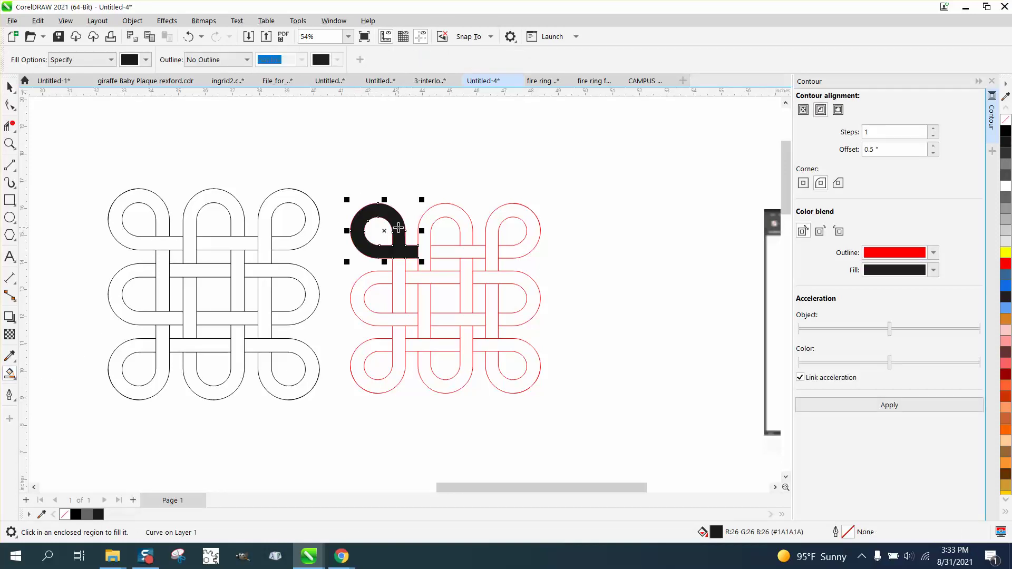
{"action": "key", "text": "Right"}
{"action": "left_click", "coordinate": [460, 213]}
{"action": "key", "text": "Right"}
{"action": "left_click", "coordinate": [519, 213]}
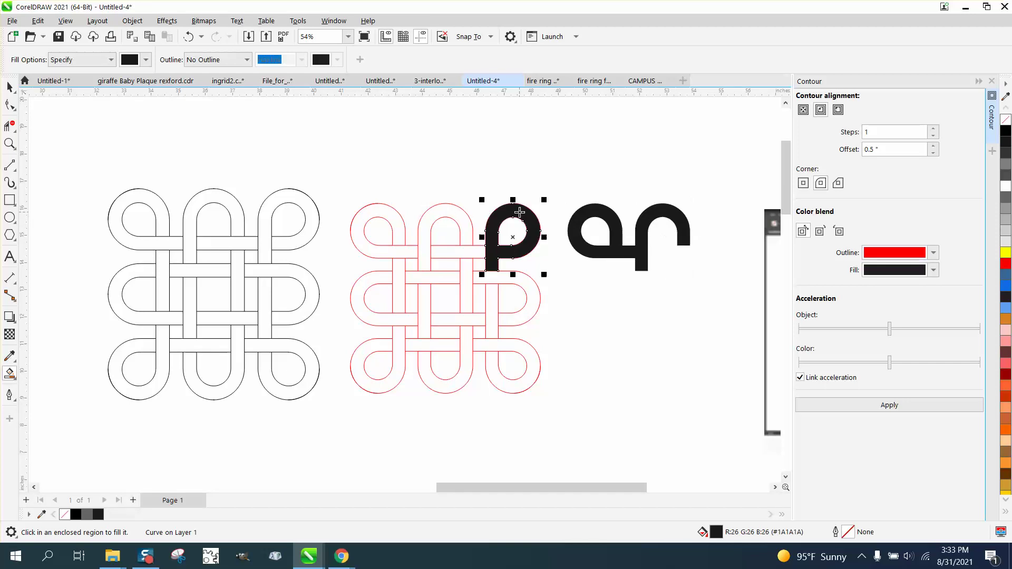
{"action": "key", "text": "Right"}
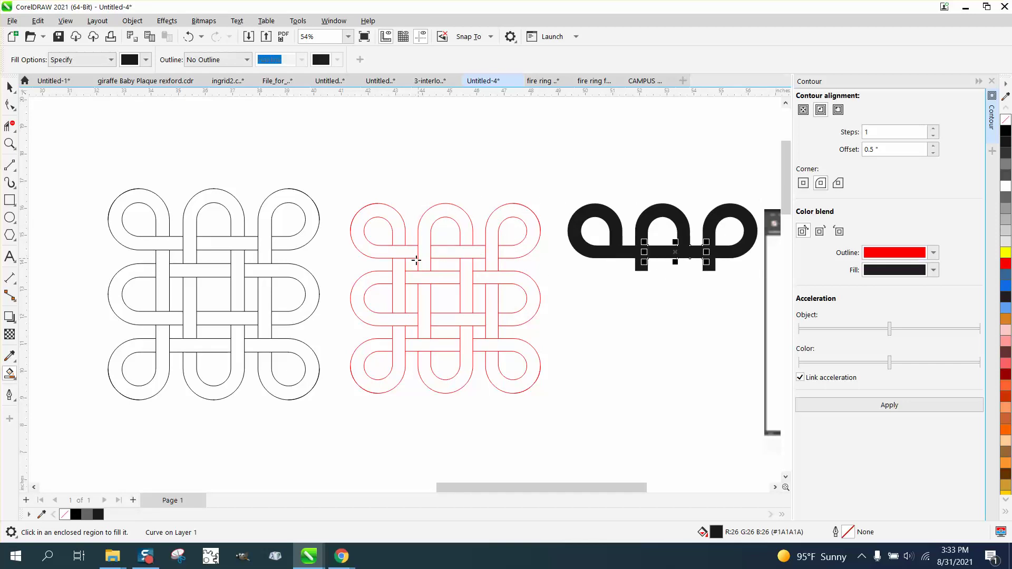
Step: Smart Fill the left-middle loop, its two adjacent vertical strips and the short second-row strip, nudging each piece 8 inches right
{"action": "left_click", "coordinate": [399, 273]}
{"action": "key", "text": "Right"}
{"action": "left_click", "coordinate": [376, 281]}
{"action": "key", "text": "Right"}
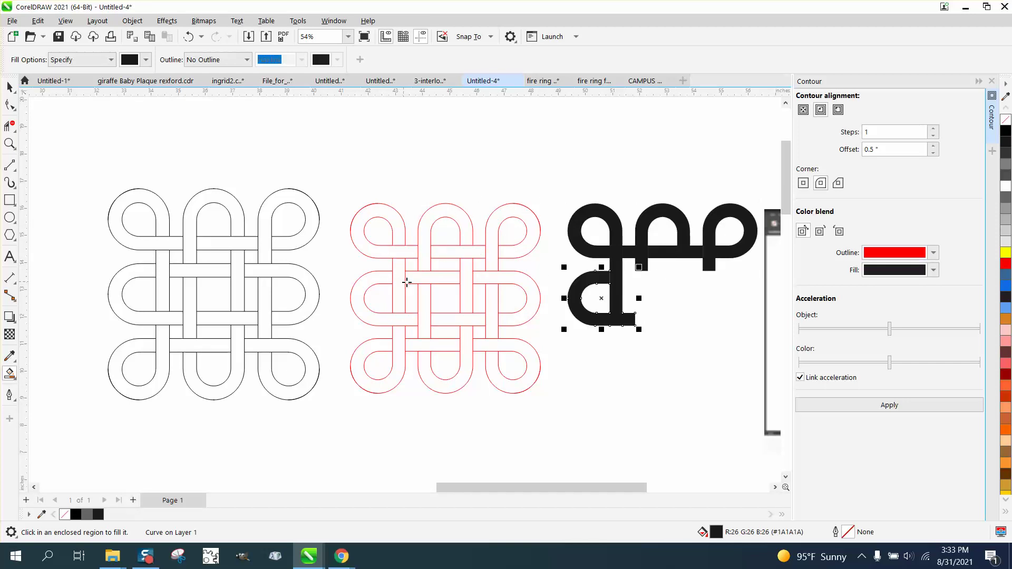
{"action": "left_click", "coordinate": [425, 295]}
{"action": "key", "text": "Right"}
{"action": "left_click", "coordinate": [429, 278]}
{"action": "key", "text": "Right"}
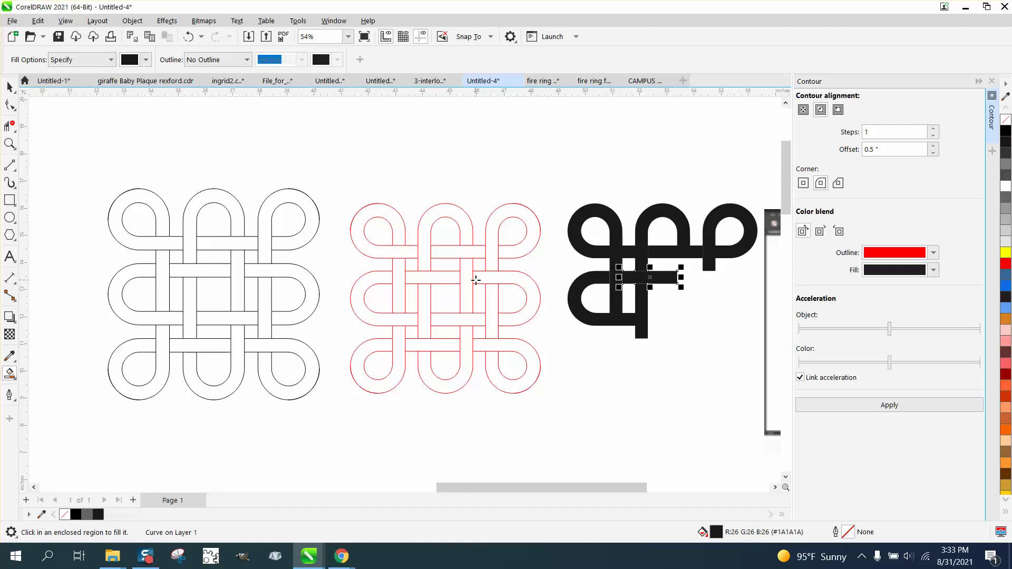
Step: Smart Fill the right-middle loop, the two vertical strips beside it and the bottom-right loop, nudging each piece 8 inches right
{"action": "left_click", "coordinate": [497, 281]}
{"action": "key", "text": "Right"}
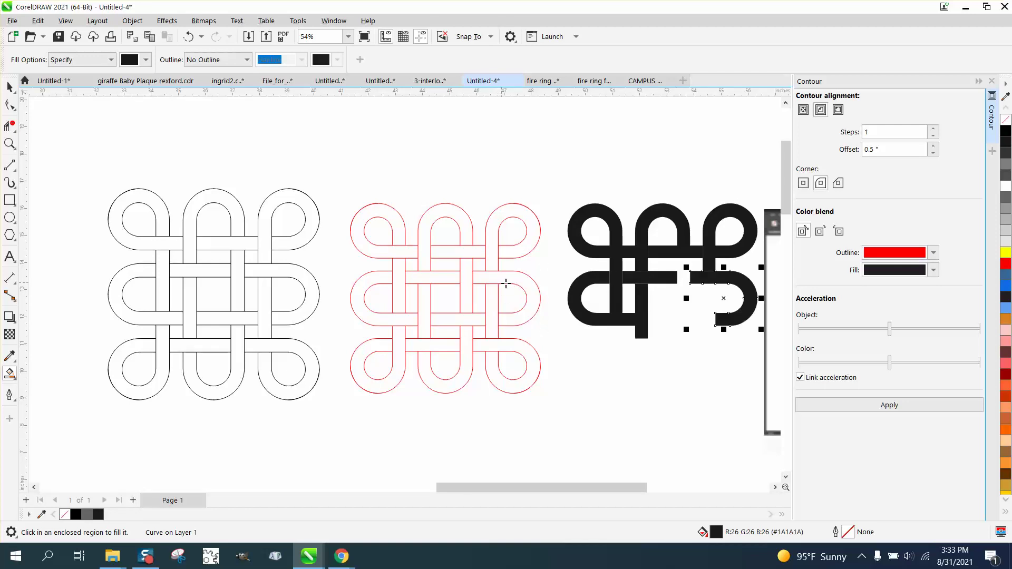
{"action": "left_click", "coordinate": [490, 313]}
{"action": "key", "text": "Right"}
{"action": "left_click", "coordinate": [468, 312]}
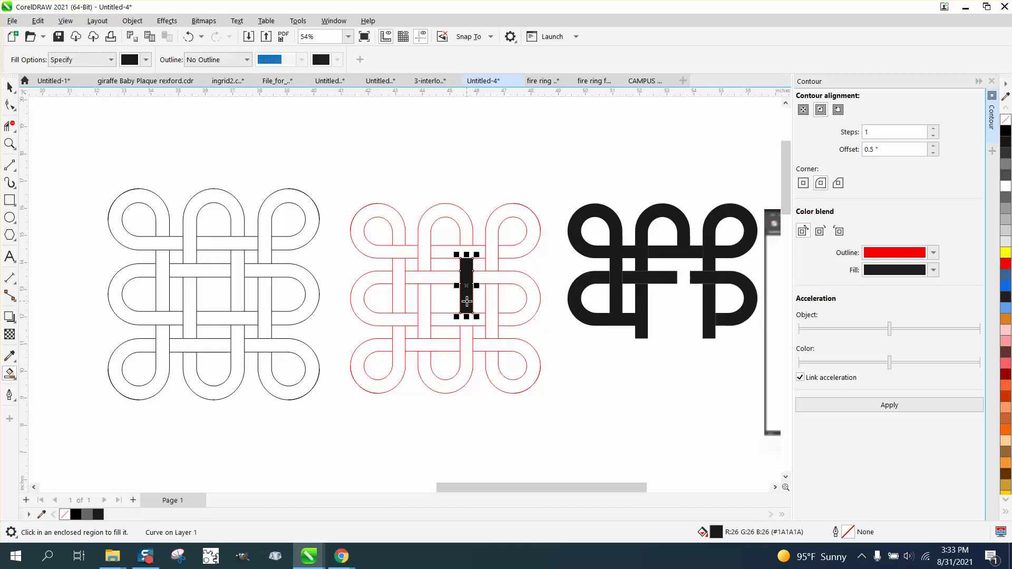
{"action": "key", "text": "Right"}
{"action": "left_click", "coordinate": [515, 347]}
{"action": "key", "text": "Right"}
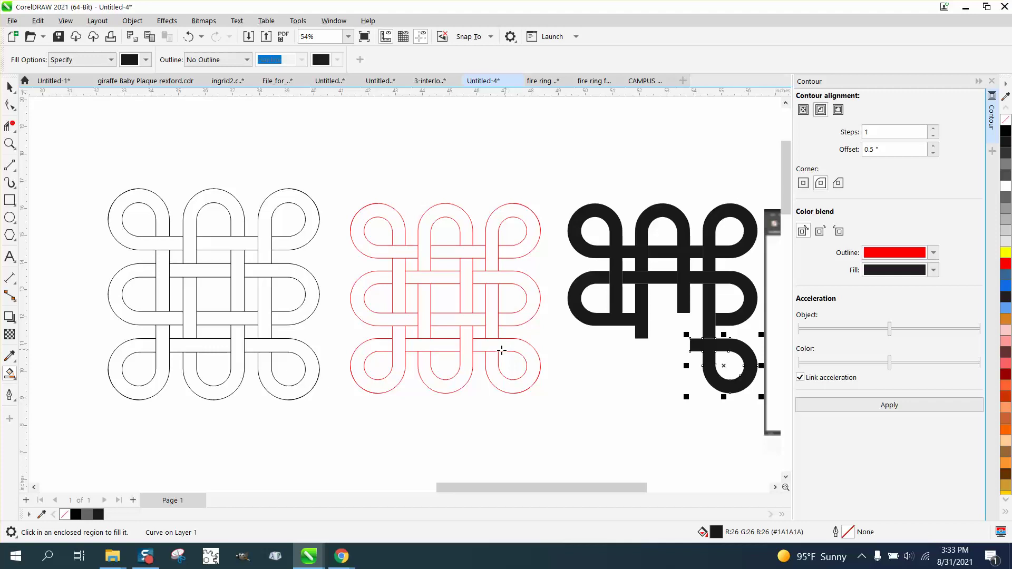
Step: Smart Fill the bottom-middle loop, the two remaining horizontal strips and the bottom-left loop, nudging each piece 8 inches right
{"action": "left_click", "coordinate": [464, 348]}
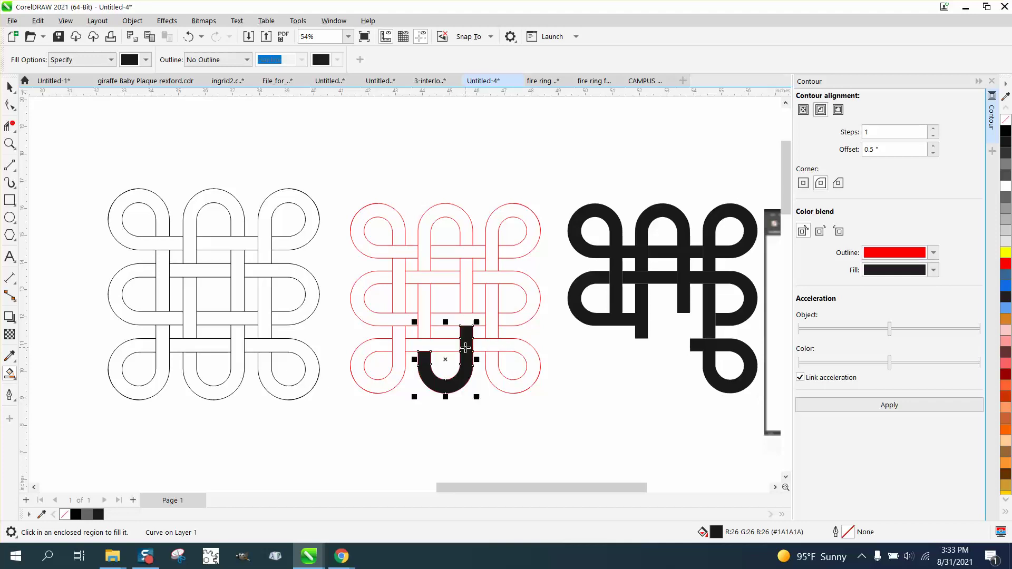
{"action": "key", "text": "Right"}
{"action": "left_click", "coordinate": [467, 323]}
{"action": "key", "text": "Right"}
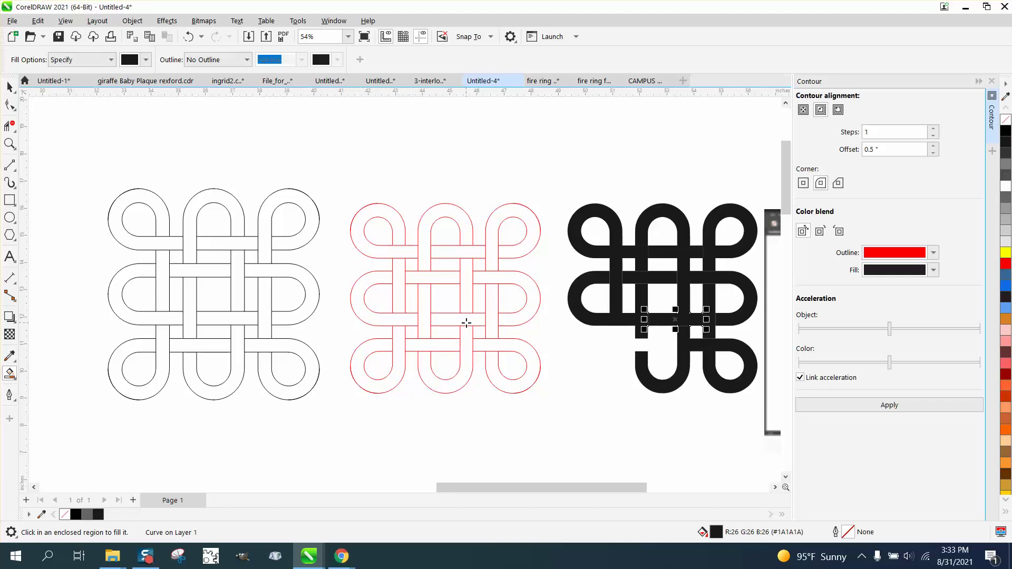
{"action": "left_click", "coordinate": [413, 345]}
{"action": "key", "text": "Right"}
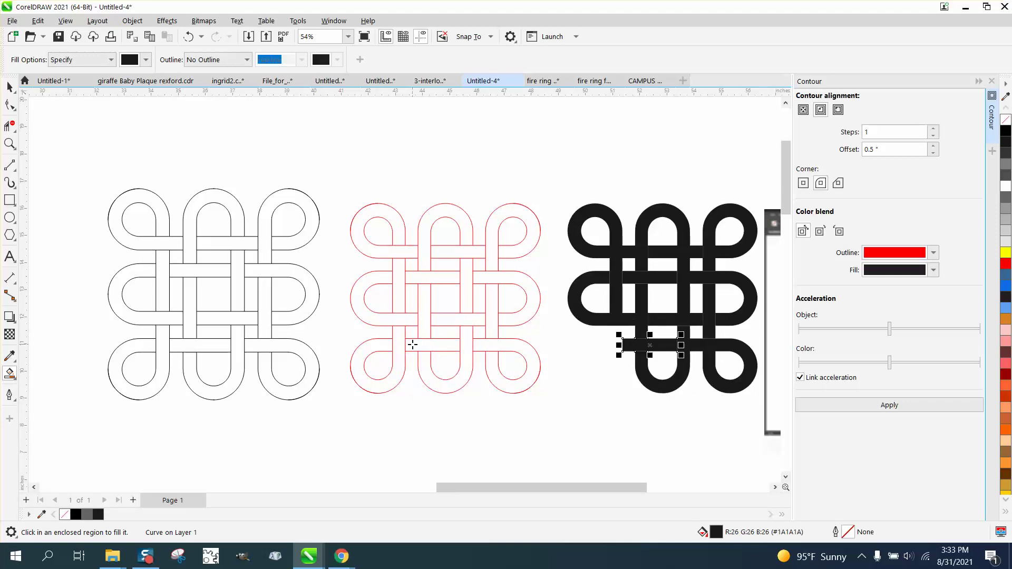
{"action": "left_click", "coordinate": [375, 348]}
{"action": "key", "text": "Right"}
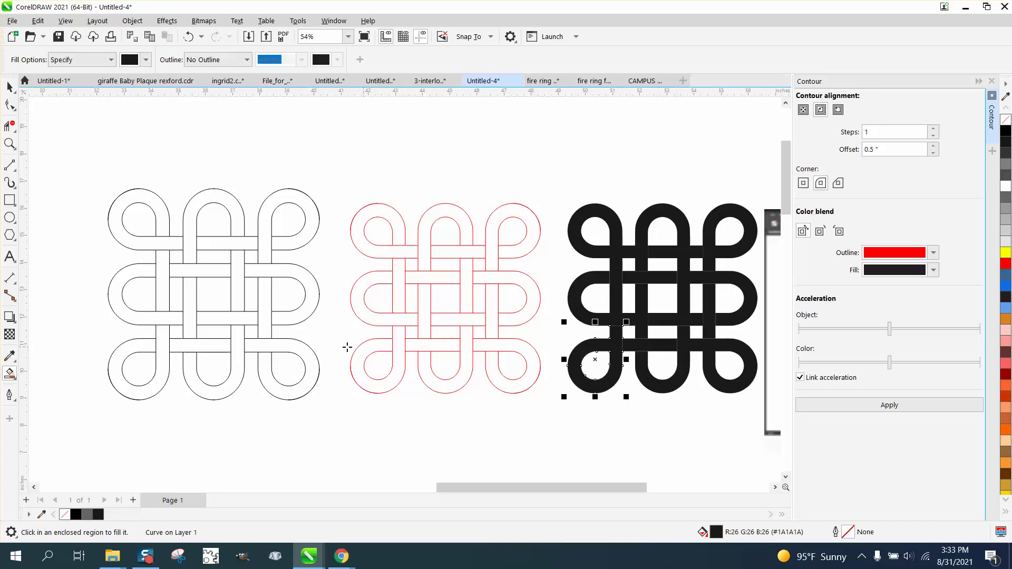
Step: Select all pieces of the black filled knot, remove their fill and give them a red outline
{"action": "scroll", "coordinate": [229, 338], "scroll_direction": "down", "scroll_amount": 1}
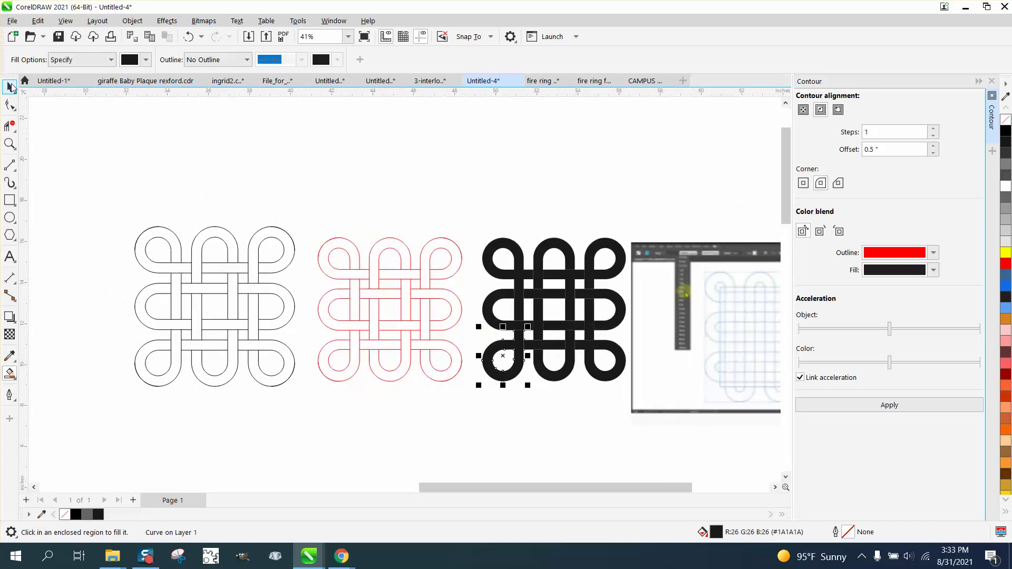
{"action": "left_click", "coordinate": [9, 87]}
{"action": "left_click_drag", "start_coordinate": [474, 228], "coordinate": [646, 414]}
{"action": "left_click", "coordinate": [1007, 121]}
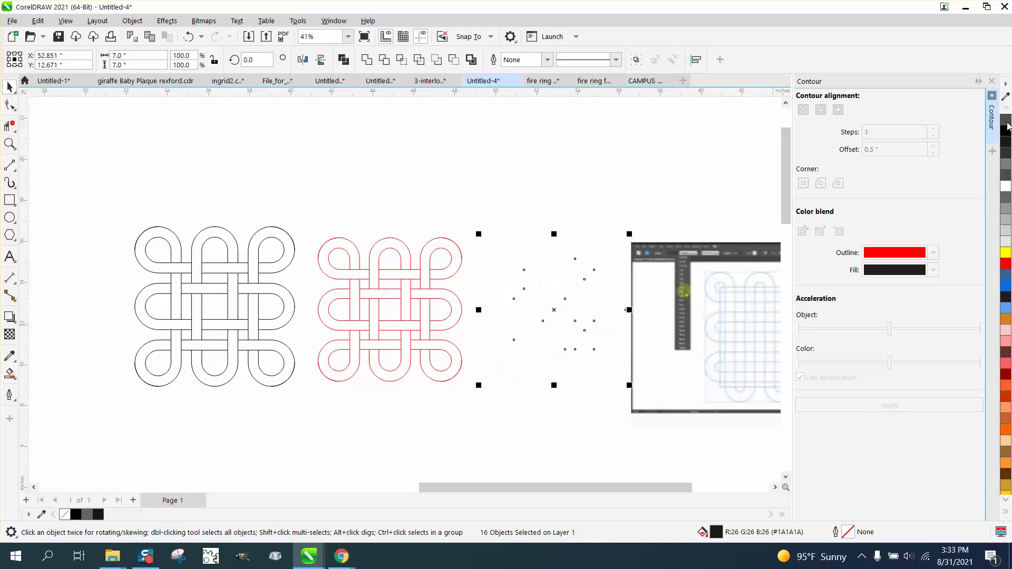
{"action": "right_click", "coordinate": [1005, 263]}
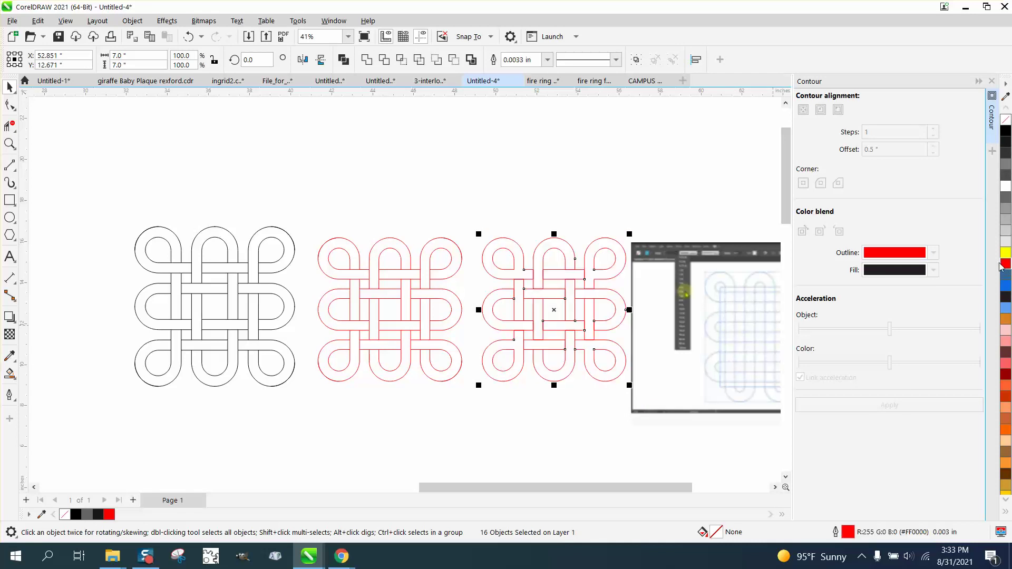
Step: Move the top-right loop piece of the newly outlined knot up and away from the other pieces
{"action": "left_click", "coordinate": [621, 242]}
{"action": "left_click_drag", "start_coordinate": [622, 243], "coordinate": [644, 176]}
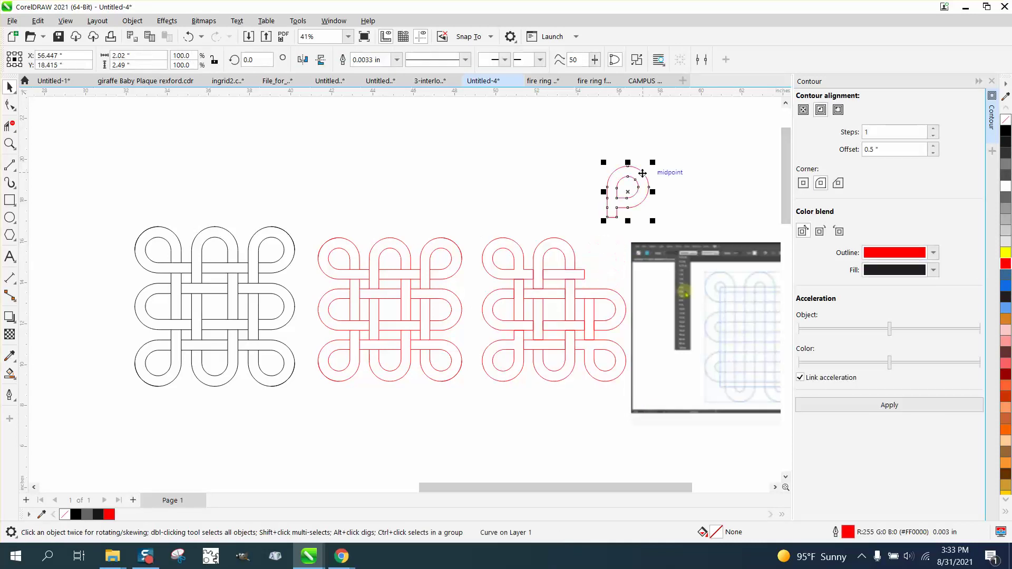
Step: Undo the move of the top-right loop piece and shift the reference screenshot about 4 inches farther right, away from the knot
{"action": "left_click", "coordinate": [188, 36]}
{"action": "left_click_drag", "start_coordinate": [647, 253], "coordinate": [731, 254]}
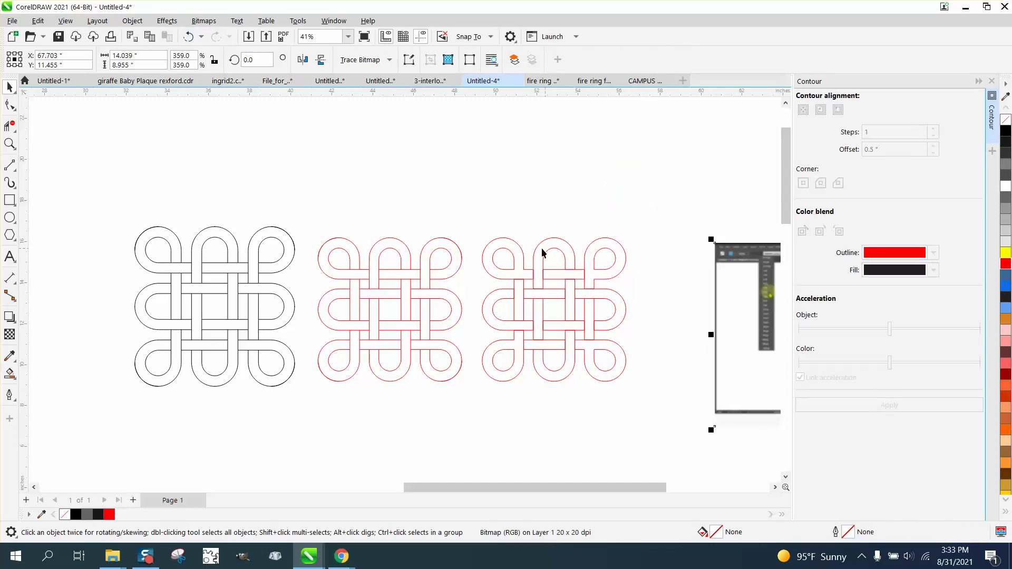
Step: Select all pieces of the rightmost red-outlined knot and group them
{"action": "left_click_drag", "start_coordinate": [463, 215], "coordinate": [488, 256]}
{"action": "left_click_drag", "start_coordinate": [665, 392], "coordinate": [667, 392]}
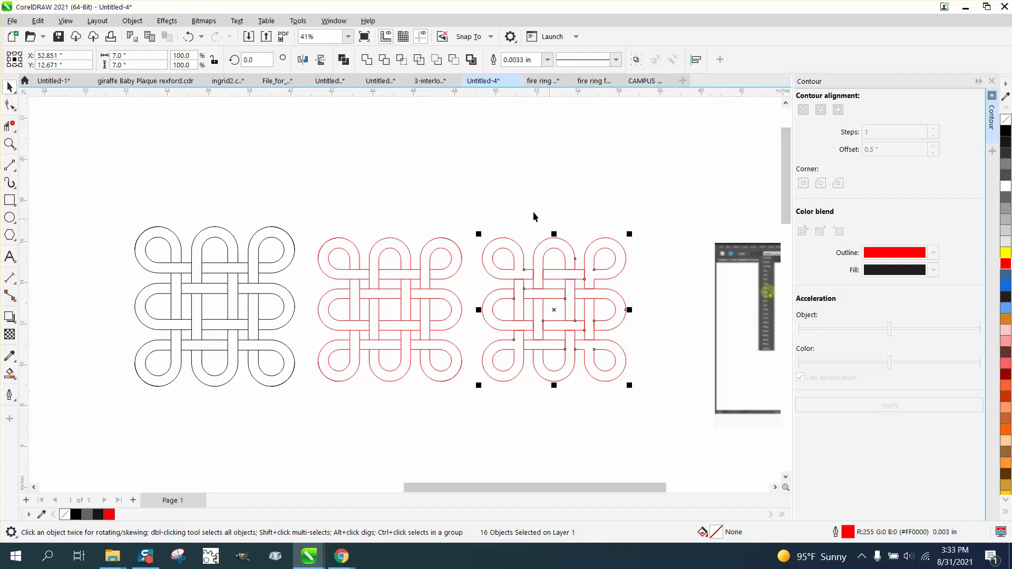
{"action": "left_click", "coordinate": [132, 20]}
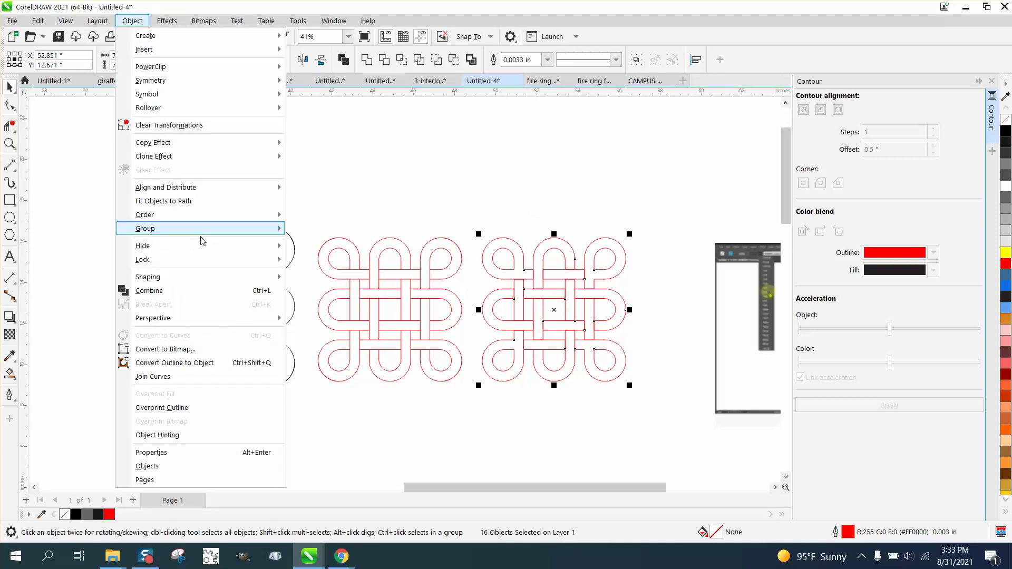
{"action": "mouse_move", "coordinate": [203, 241]}
{"action": "left_click", "coordinate": [304, 238]}
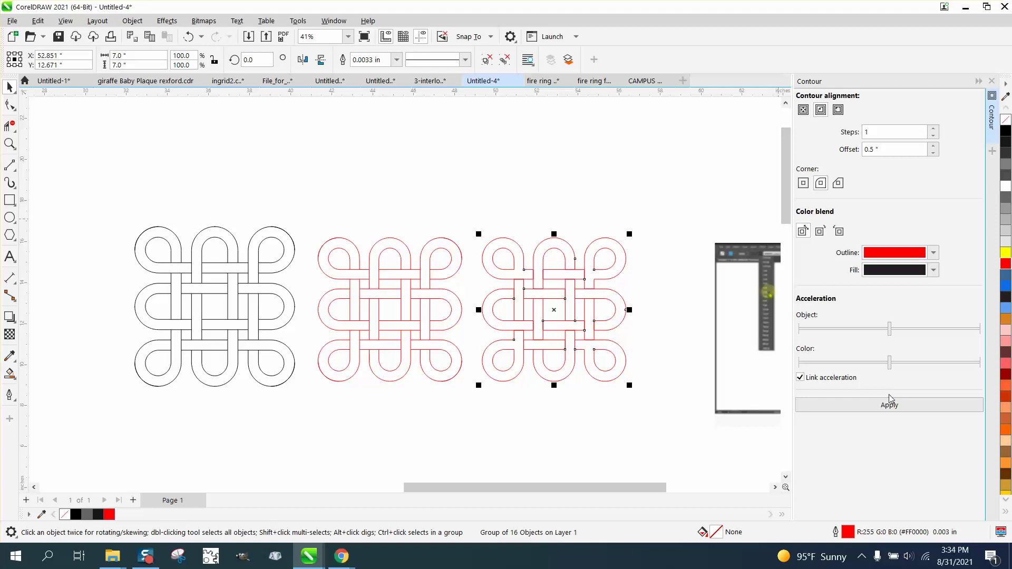
Step: Apply a one-step inside contour with a 0.05-inch offset to the grouped knot
{"action": "left_click_drag", "start_coordinate": [896, 150], "coordinate": [863, 149]}
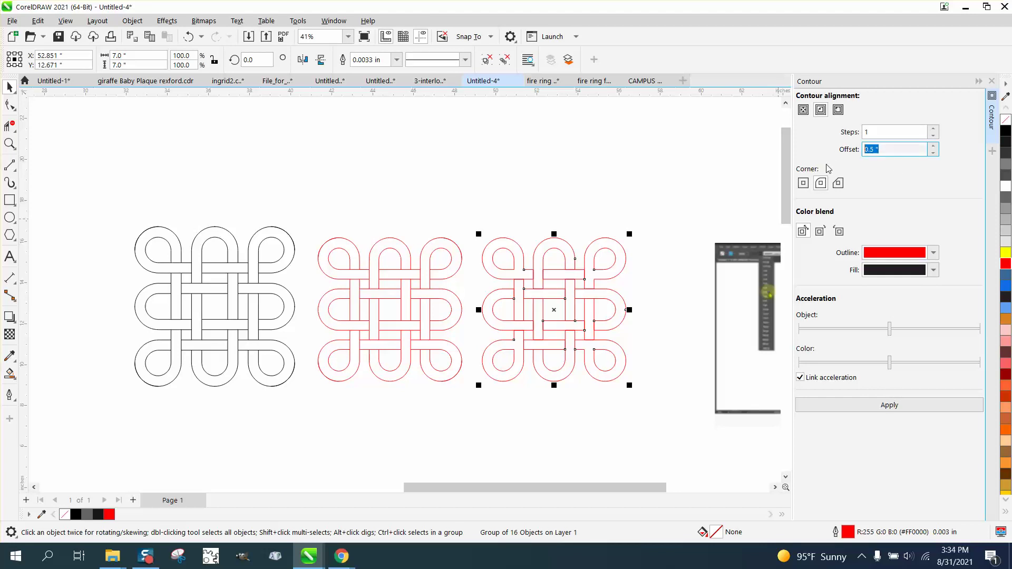
{"action": "type", "text": ".05"}
{"action": "left_click", "coordinate": [893, 404]}
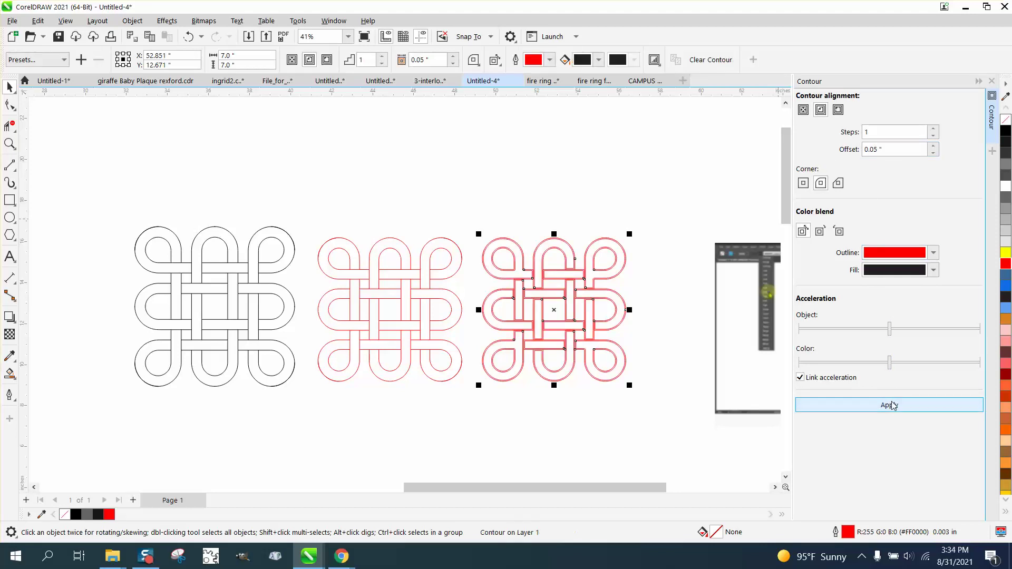
Step: Select the contoured knot and break its contour apart from the original group
{"action": "left_click", "coordinate": [9, 143]}
{"action": "left_click_drag", "start_coordinate": [400, 197], "coordinate": [729, 340]}
{"action": "scroll", "coordinate": [445, 237], "scroll_direction": "down", "scroll_amount": 3}
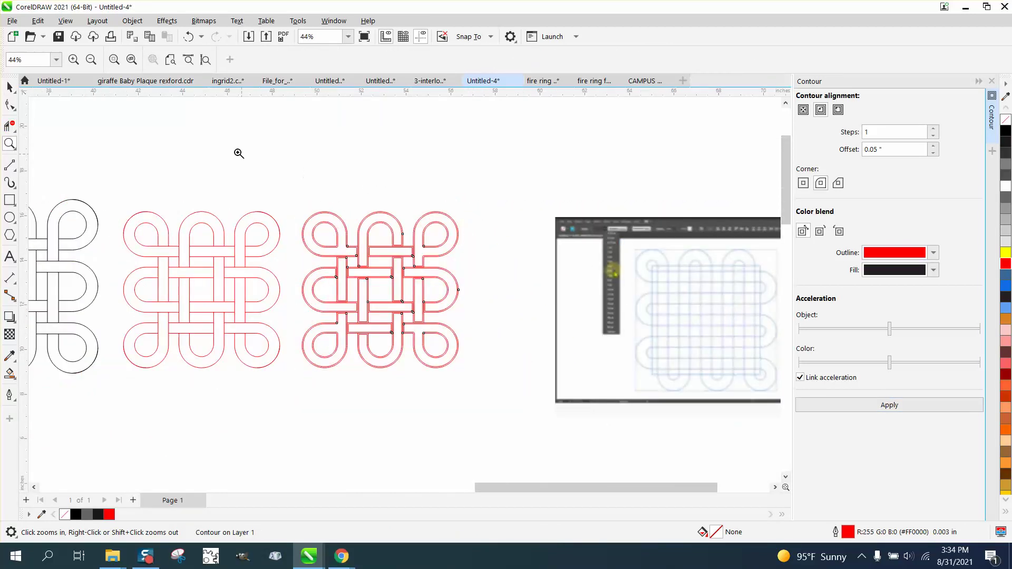
{"action": "left_click", "coordinate": [10, 87]}
{"action": "left_click_drag", "start_coordinate": [254, 158], "coordinate": [508, 381]}
{"action": "left_click", "coordinate": [132, 21]}
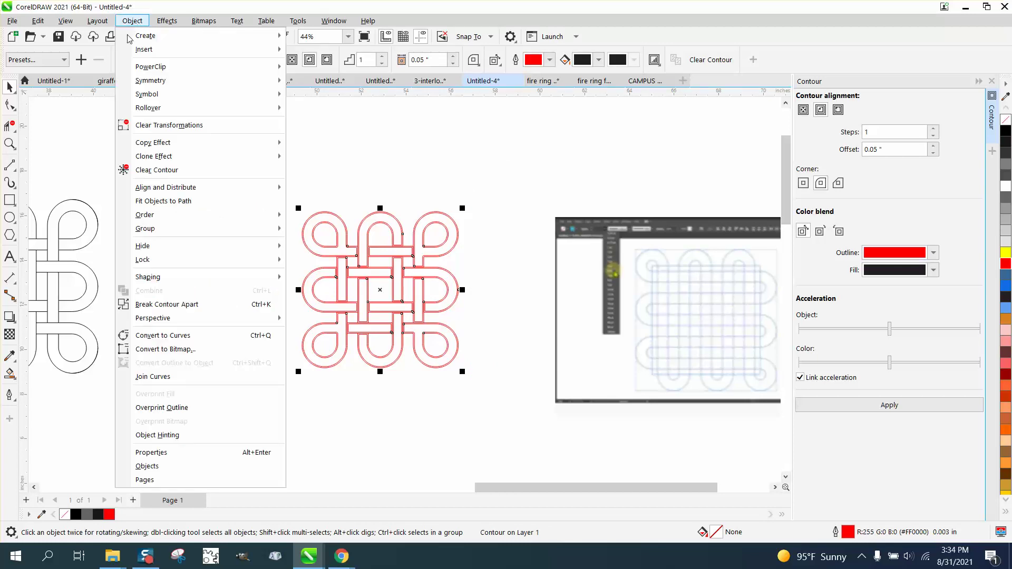
{"action": "left_click", "coordinate": [179, 304]}
Step: Select the inner contour group of the knot and nudge it 8 inches down, below the original
{"action": "left_click", "coordinate": [311, 223]}
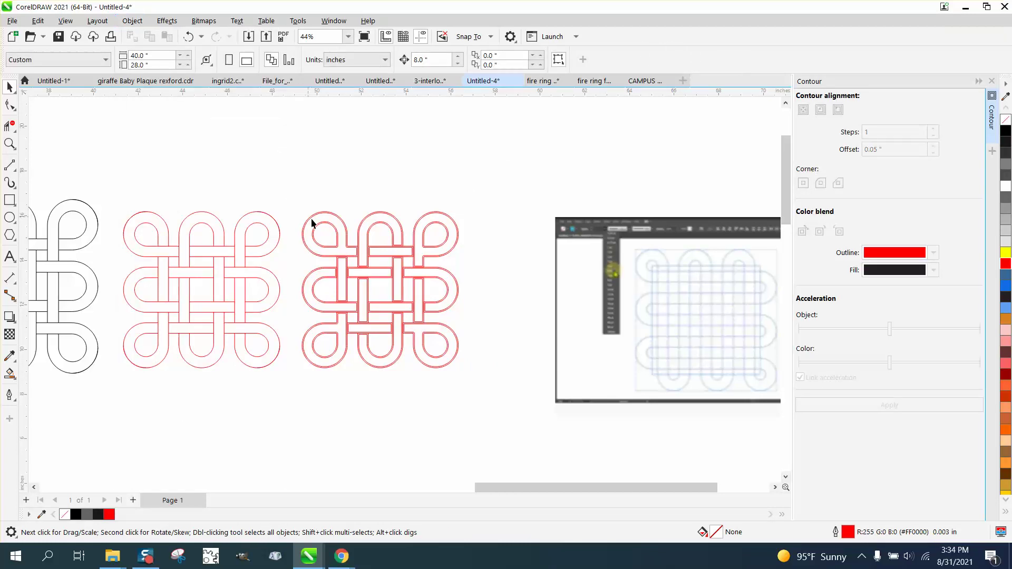
{"action": "left_click", "coordinate": [331, 220]}
{"action": "key", "text": "Down"}
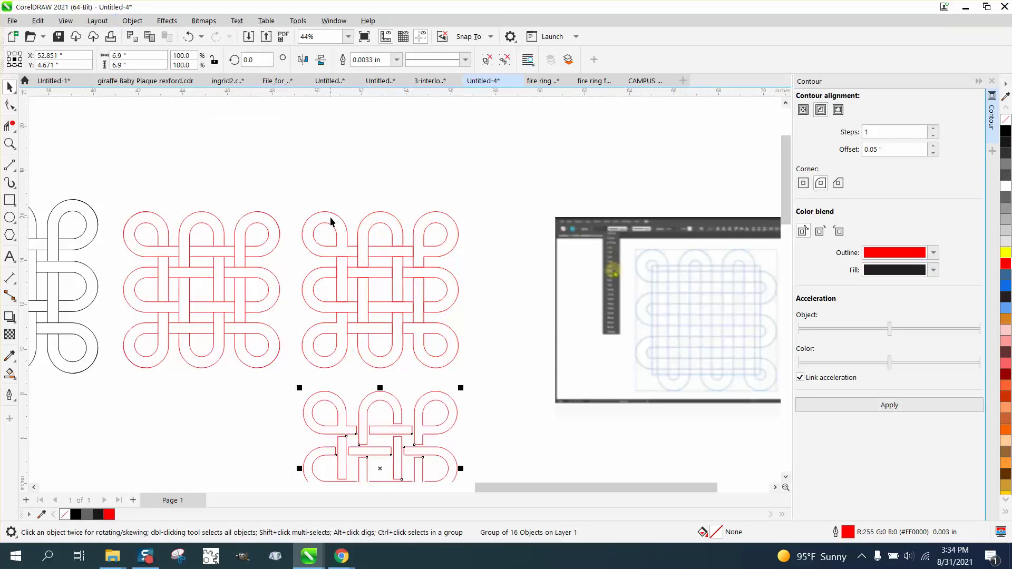
Step: Fill the separated inner contour knot with black and remove its outline
{"action": "scroll", "coordinate": [330, 221], "scroll_direction": "down", "scroll_amount": 1}
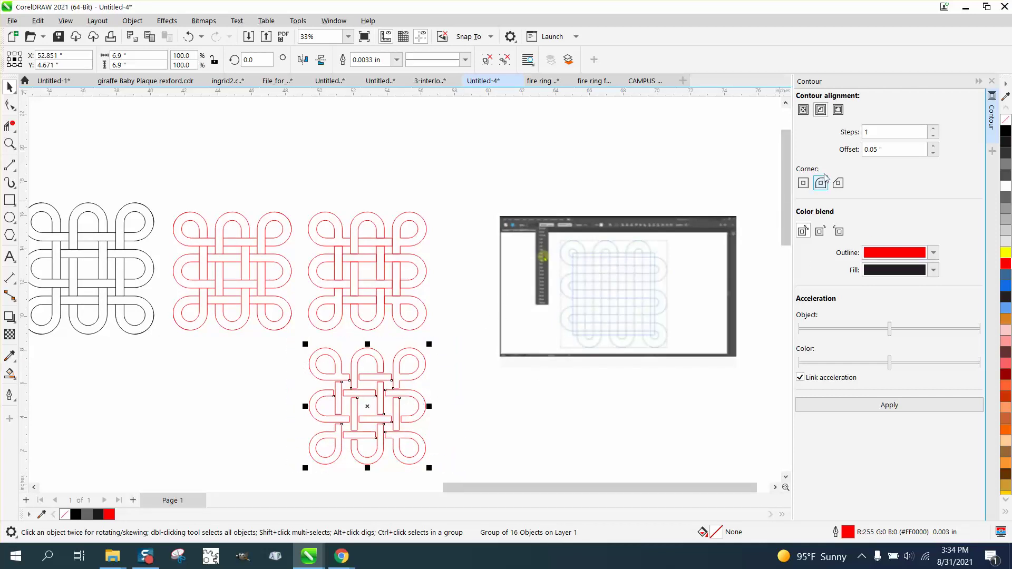
{"action": "left_click", "coordinate": [1005, 132]}
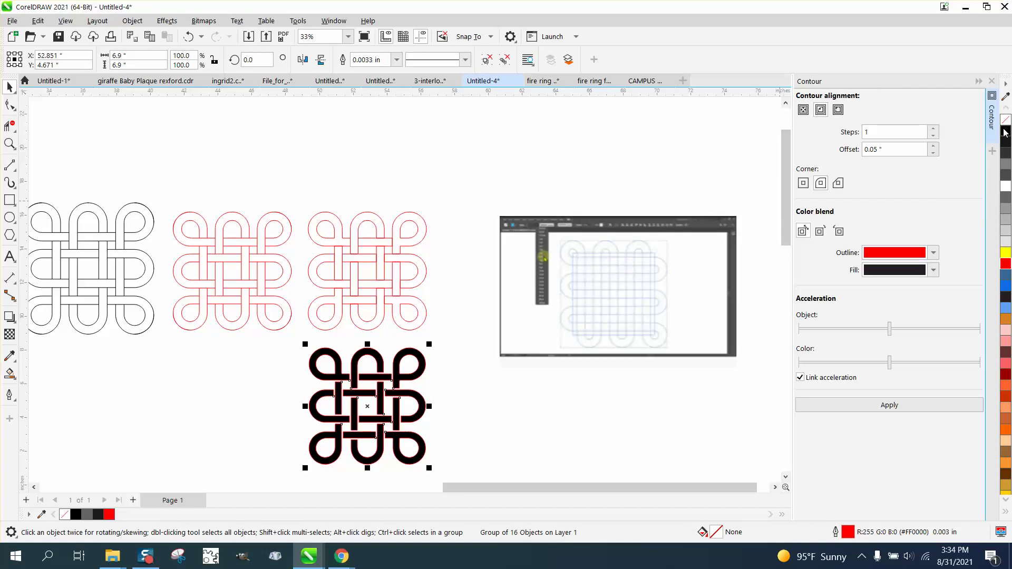
{"action": "right_click", "coordinate": [1006, 124]}
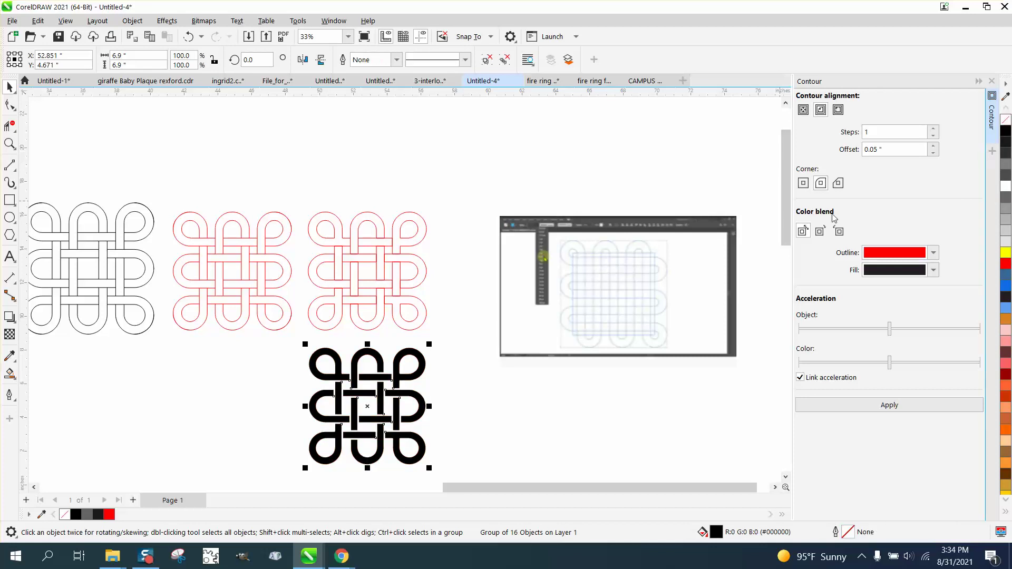
Step: Examine the gaps at the black knot's over-under crossings and compare the knot with the reference screenshot
{"action": "key", "text": "z"}
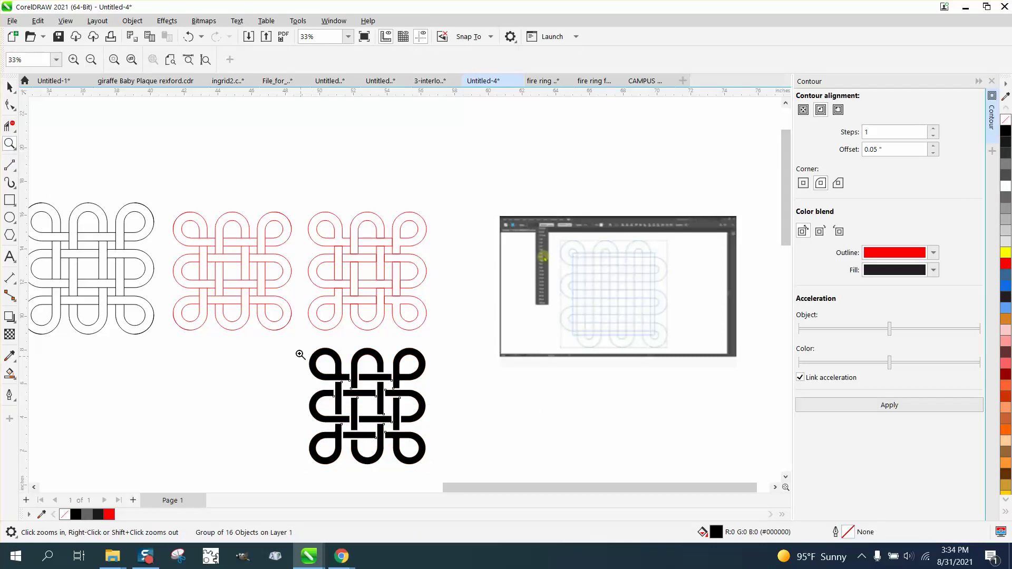
{"action": "left_click_drag", "start_coordinate": [288, 341], "coordinate": [493, 472]}
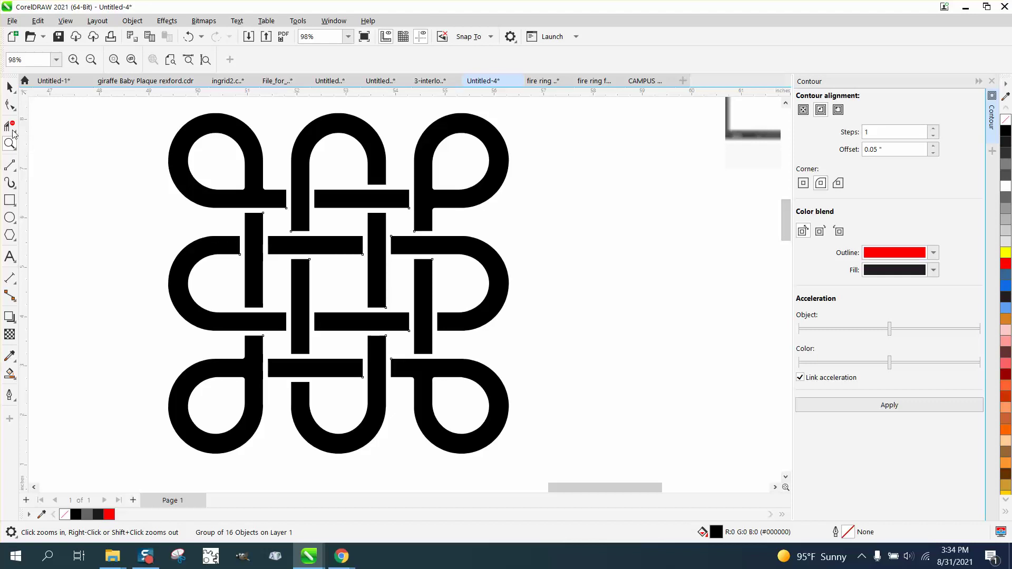
{"action": "left_click", "coordinate": [10, 87]}
{"action": "left_click", "coordinate": [274, 352]}
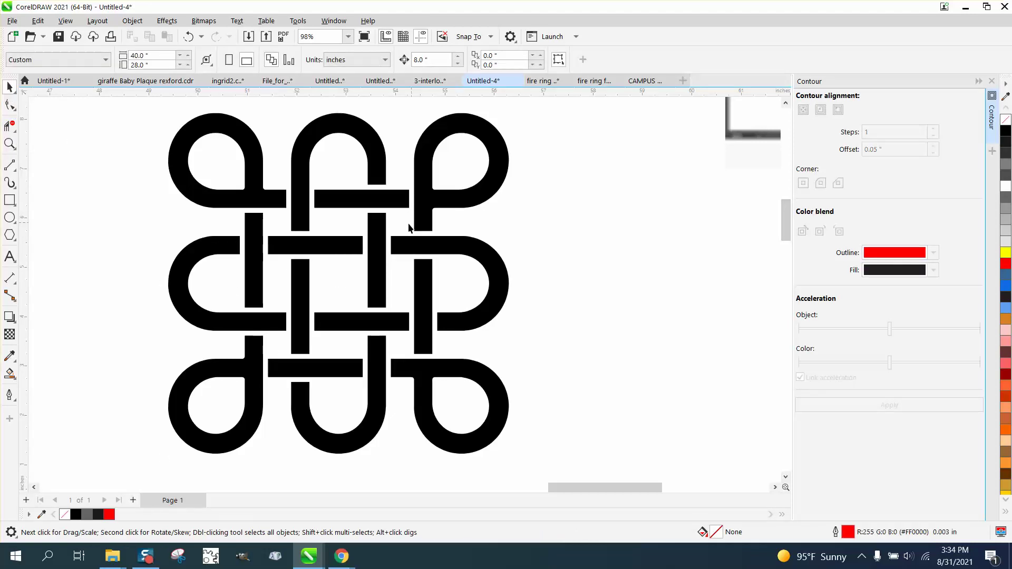
{"action": "scroll", "coordinate": [385, 293], "scroll_direction": "down", "scroll_amount": 5}
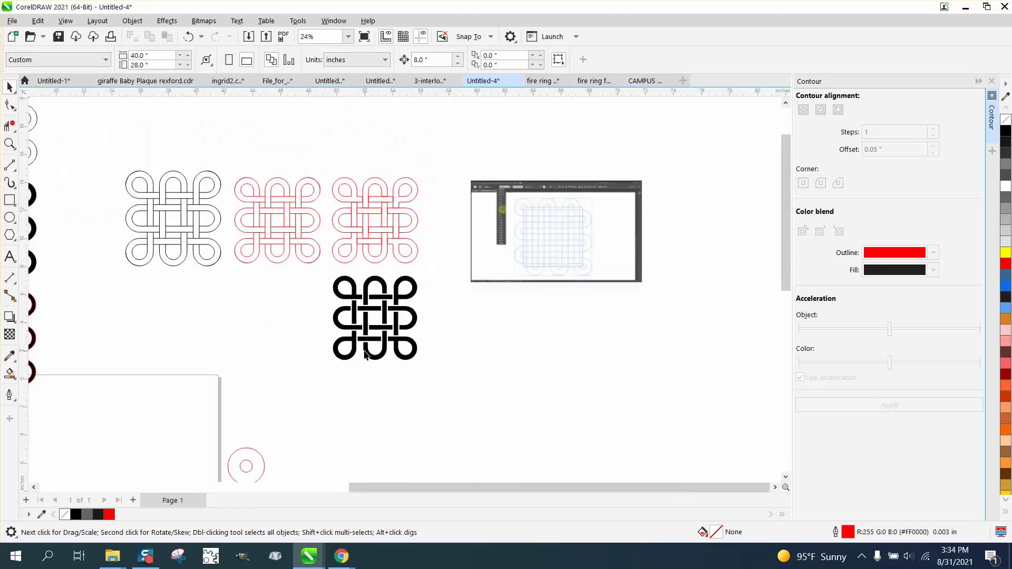
{"action": "key", "text": "z"}
{"action": "left_click_drag", "start_coordinate": [478, 150], "coordinate": [627, 280]}
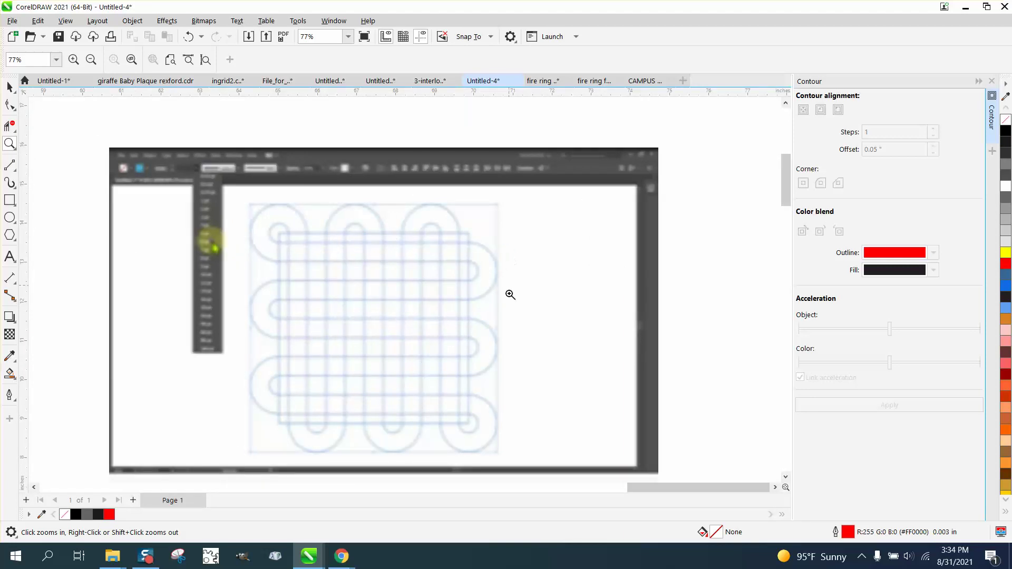
{"action": "scroll", "coordinate": [346, 296], "scroll_direction": "down", "scroll_amount": 3}
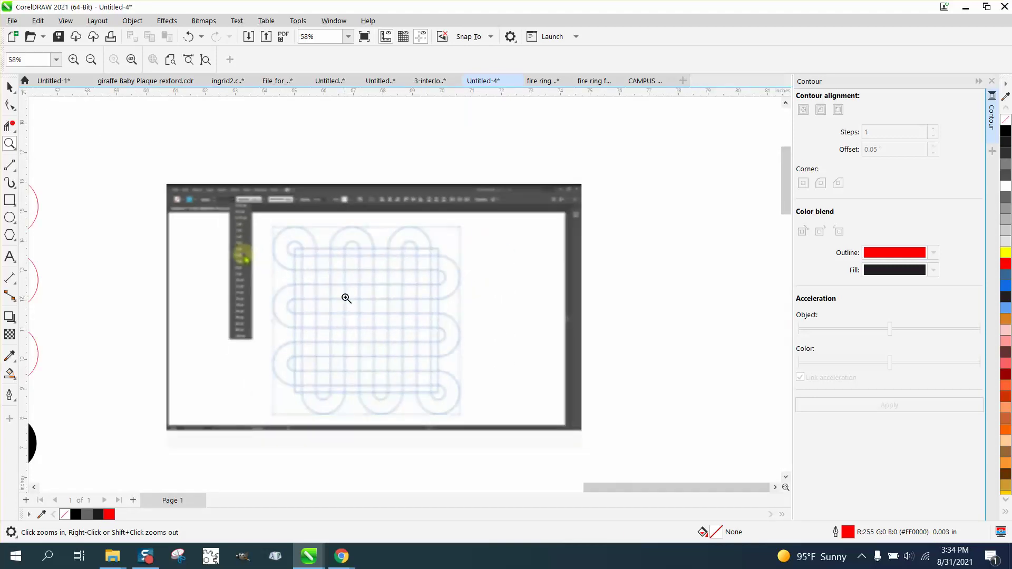
{"action": "scroll", "coordinate": [347, 298], "scroll_direction": "down", "scroll_amount": 4}
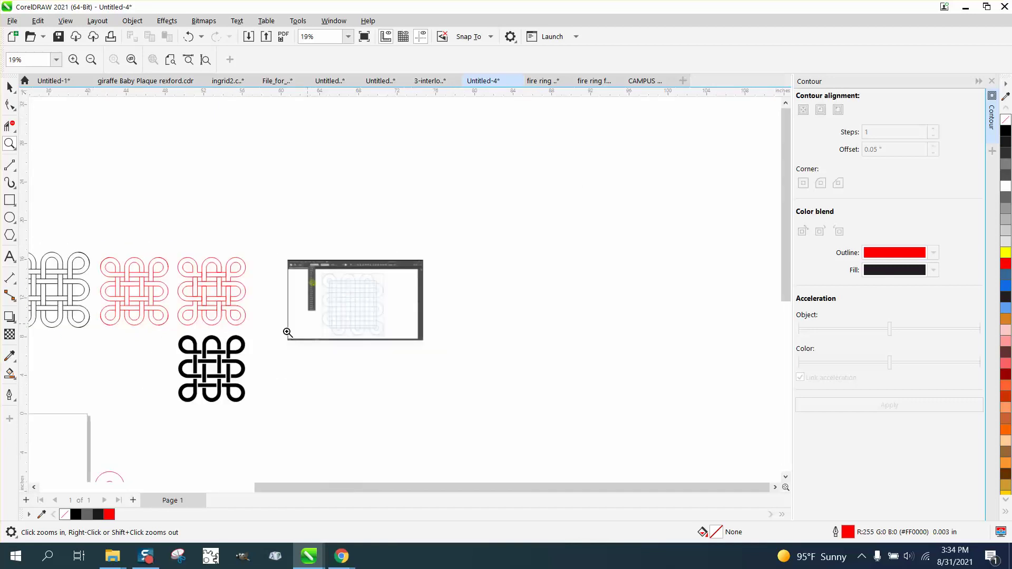
{"action": "left_click_drag", "start_coordinate": [179, 327], "coordinate": [269, 398]}
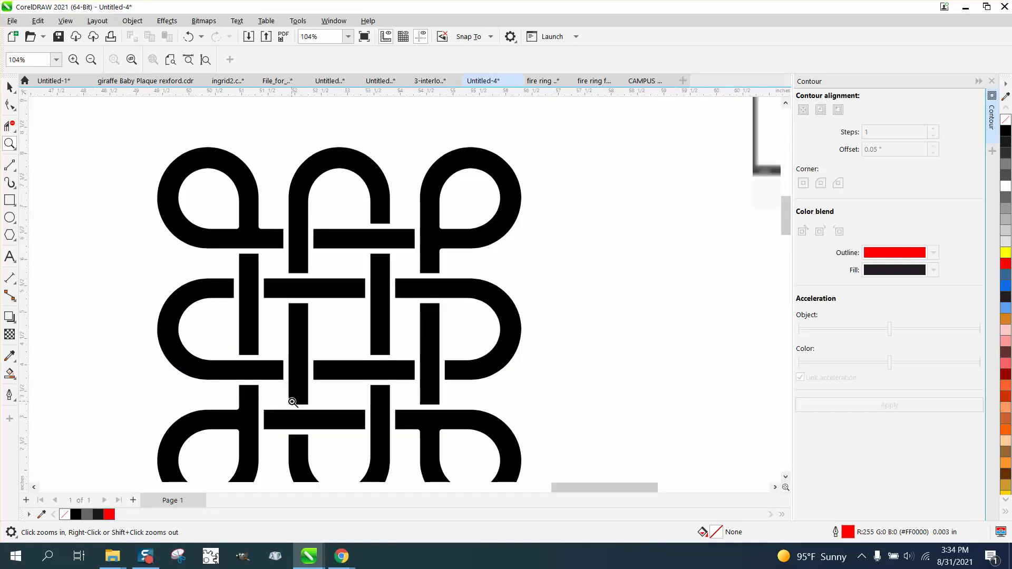